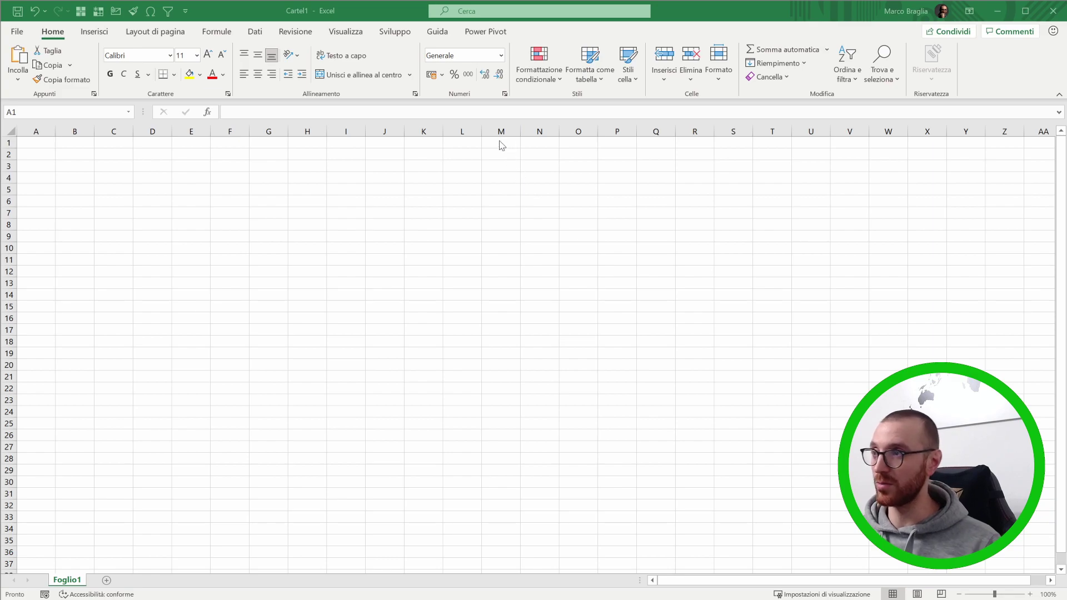
View the Quick Access Toolbar settings via File > Opzioni, then via Altri comandi, closing each time
{"action": "left_click", "coordinate": [18, 31]}
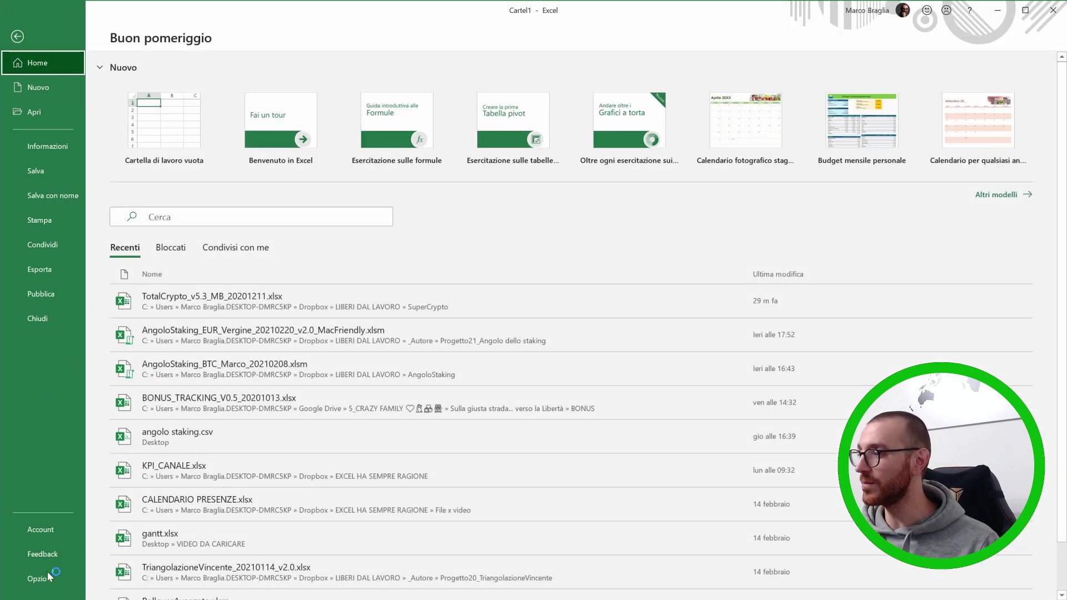
{"action": "left_click", "coordinate": [22, 578]}
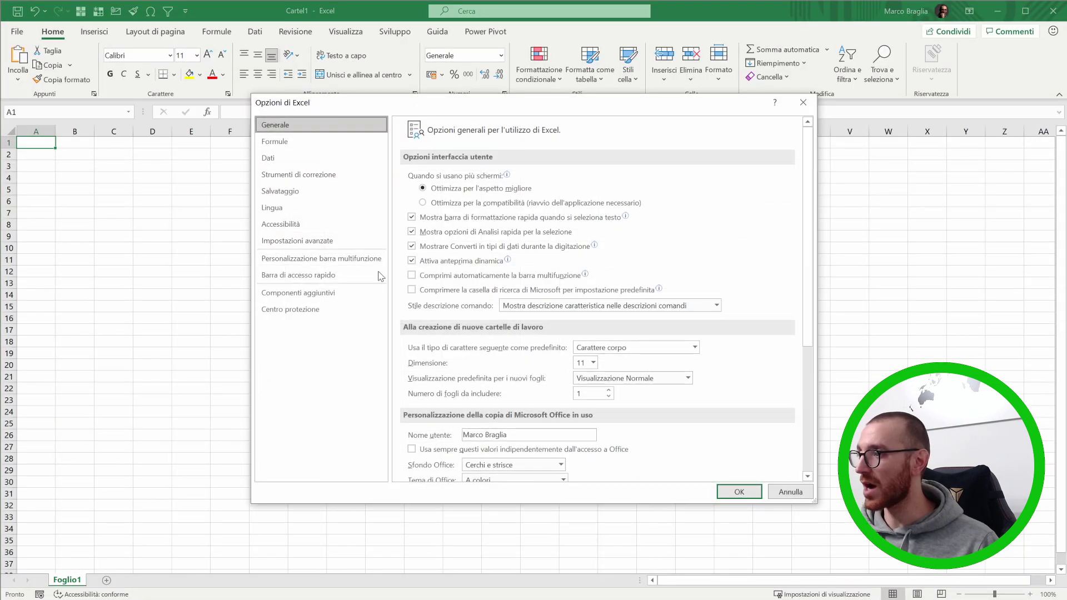
{"action": "left_click", "coordinate": [341, 281]}
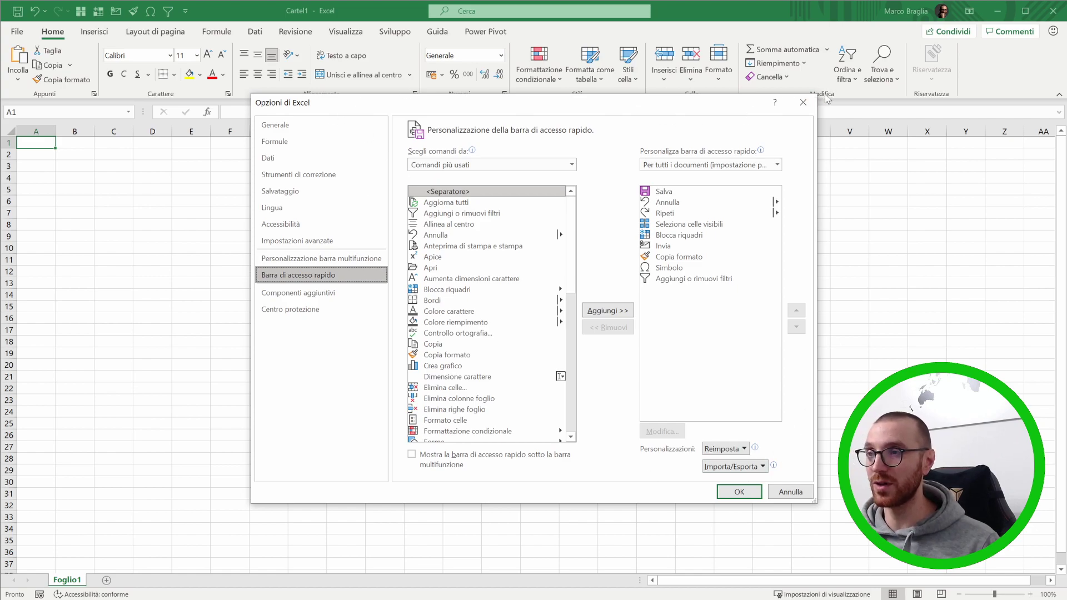
{"action": "left_click", "coordinate": [809, 105]}
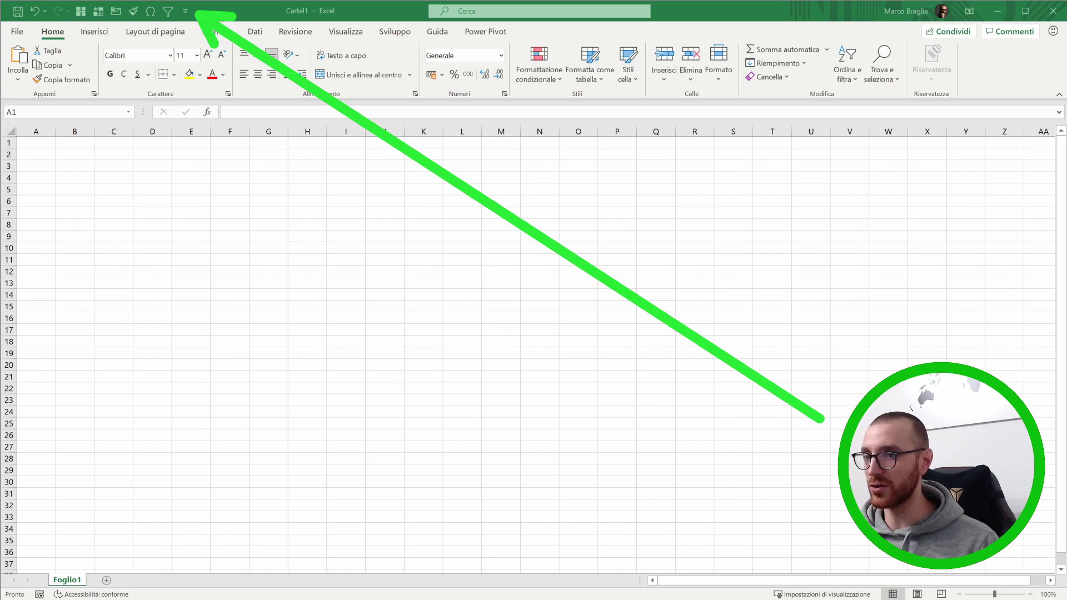
{"action": "left_click", "coordinate": [185, 10]}
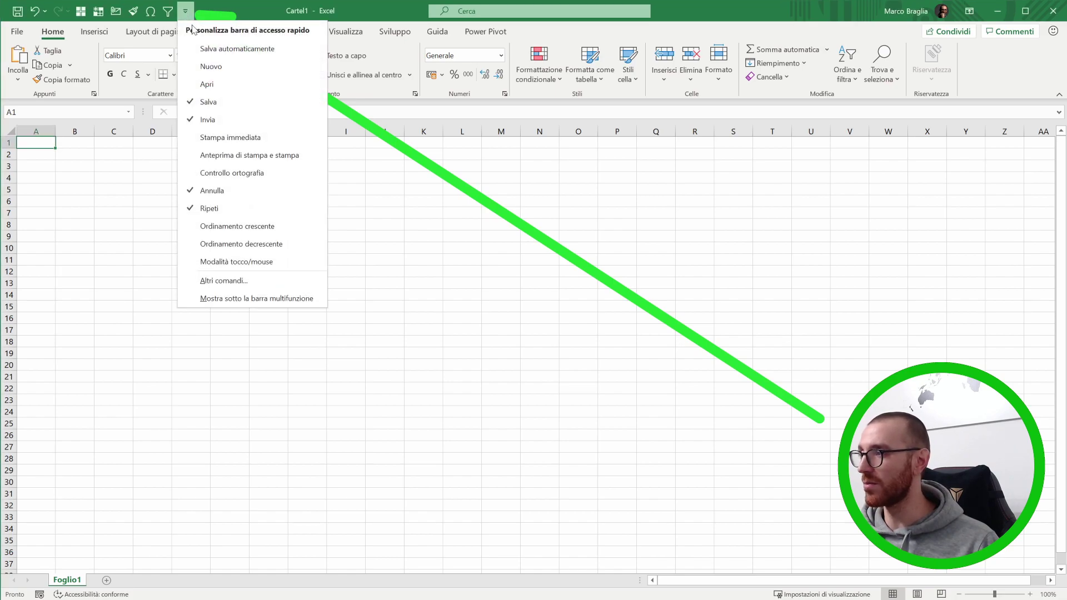
{"action": "left_click", "coordinate": [246, 283]}
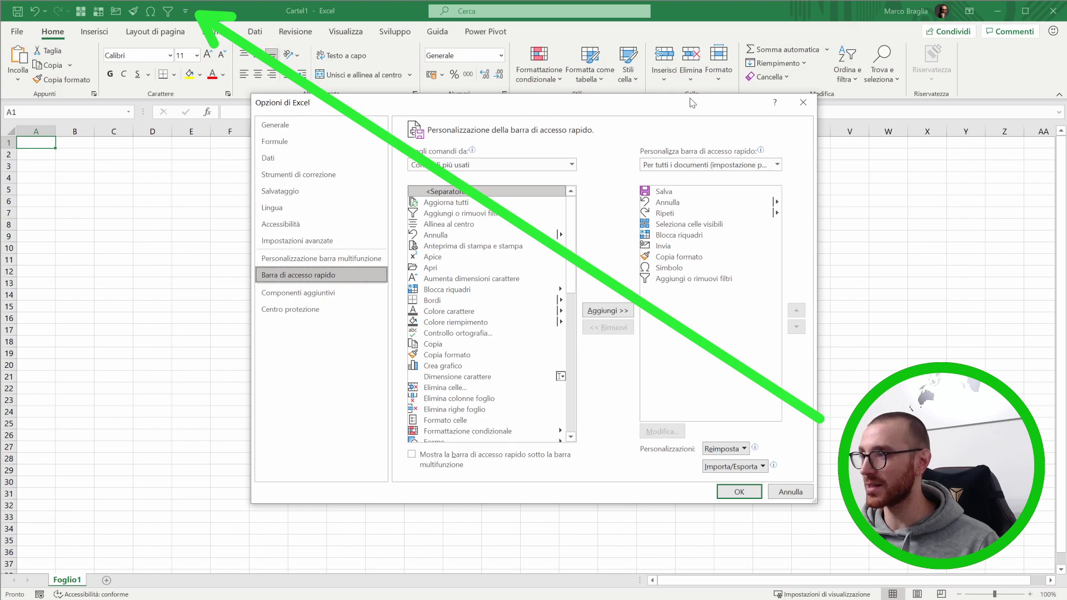
{"action": "left_click", "coordinate": [799, 109]}
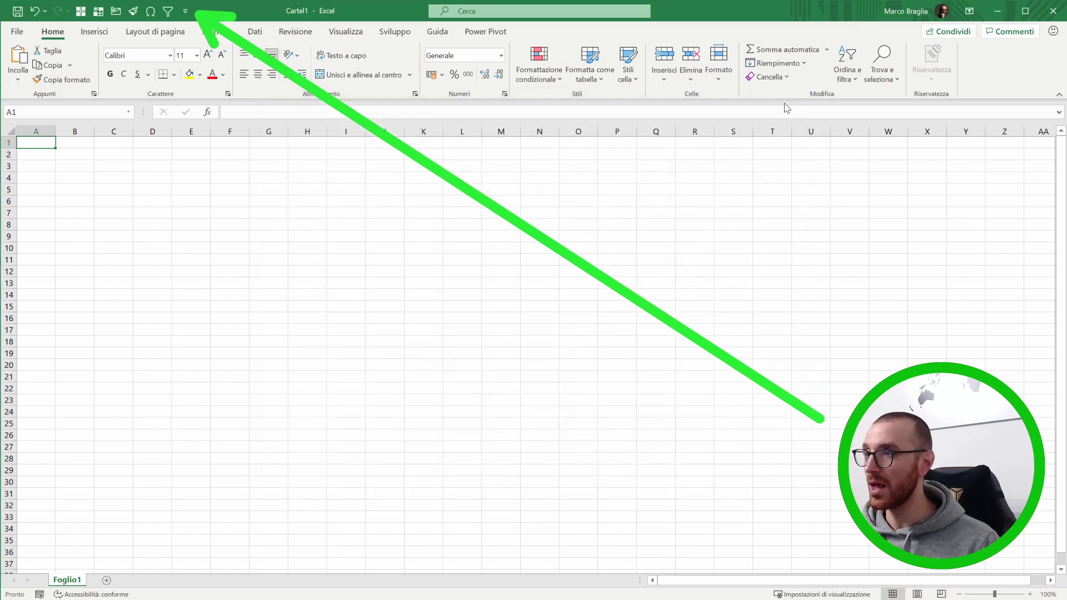
Reopen Excel Options from the ribbon's Personalizza barra multifunzione and switch to Barra di accesso rapido
{"action": "right_click", "coordinate": [534, 93]}
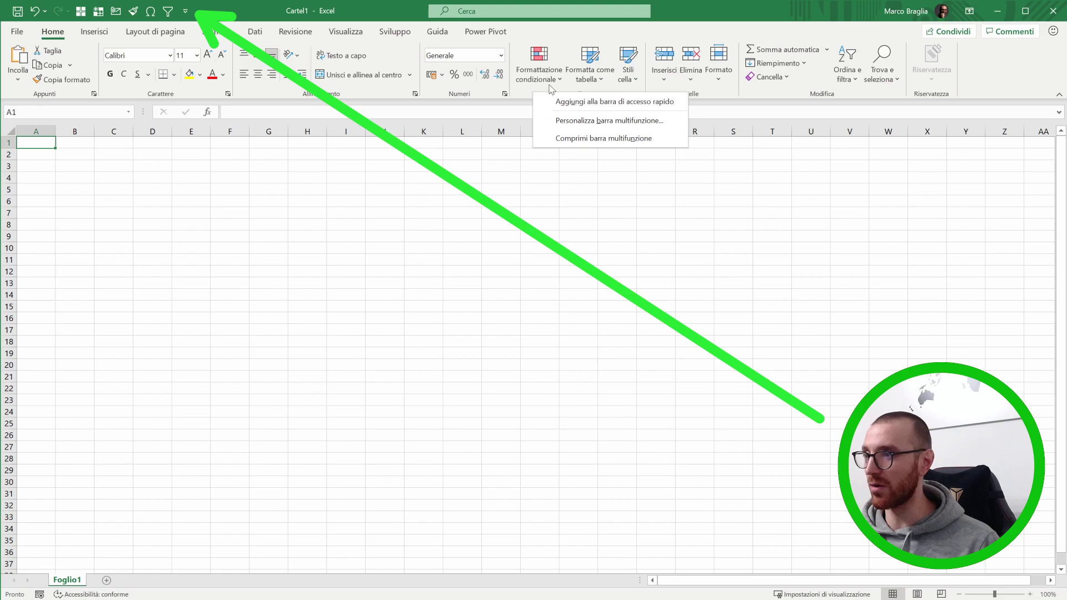
{"action": "left_click", "coordinate": [619, 121]}
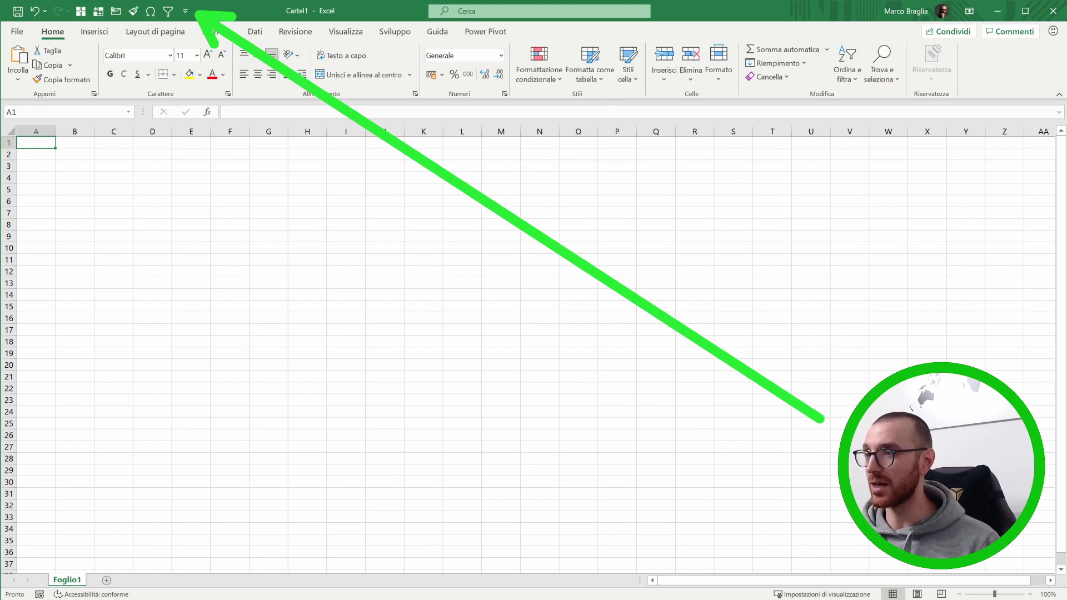
{"action": "left_click_drag", "start_coordinate": [422, 105], "coordinate": [459, 65]}
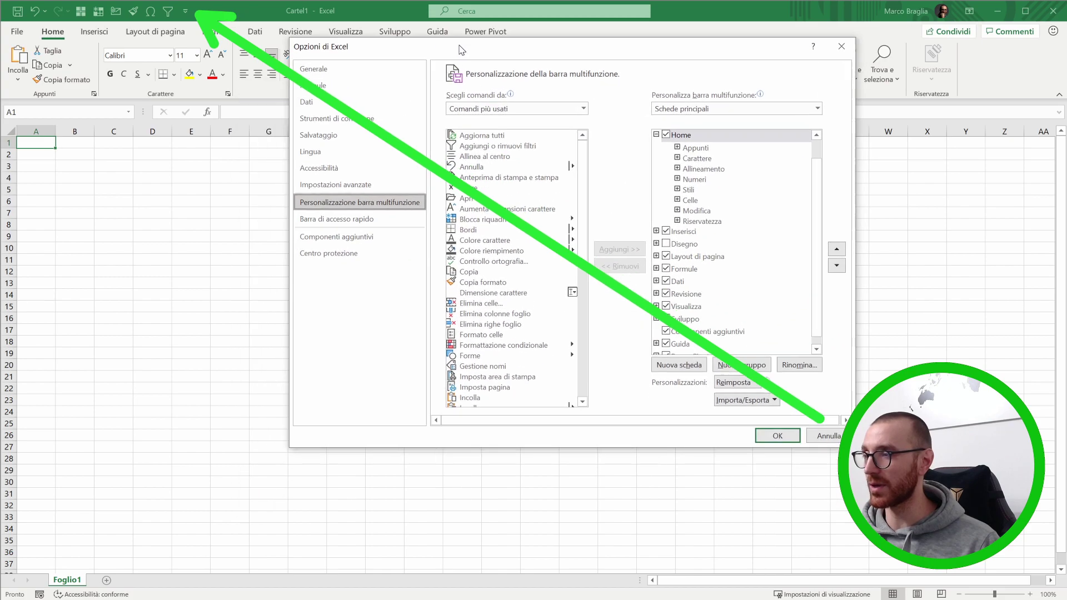
{"action": "left_click", "coordinate": [356, 233]}
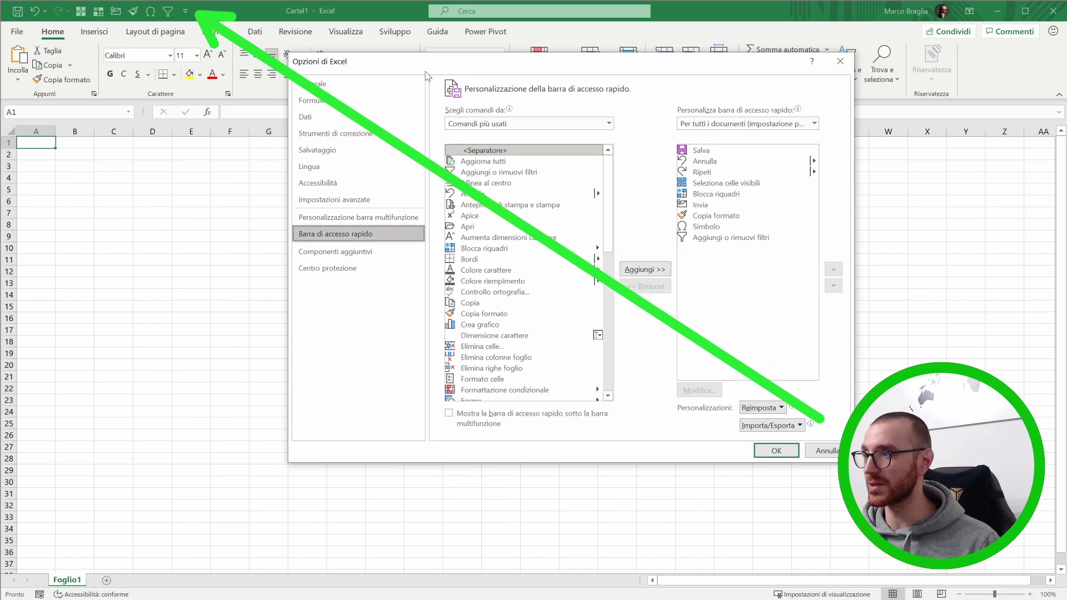
{"action": "left_click_drag", "start_coordinate": [431, 66], "coordinate": [389, 81]}
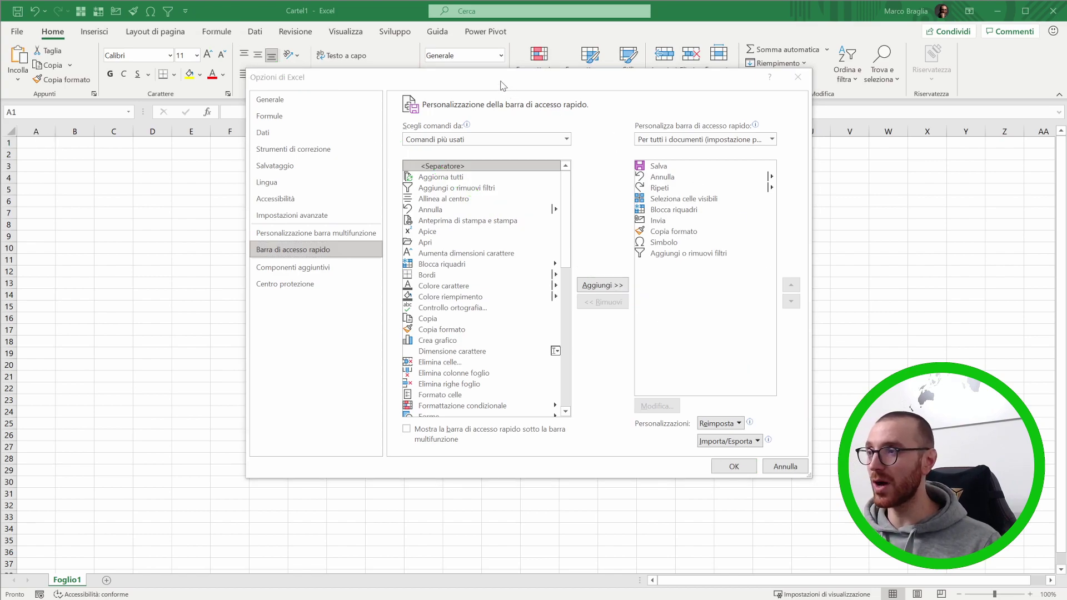
Reposition and enlarge the Excel Options window, then open the 'Scegli comandi da' category list
{"action": "left_click_drag", "start_coordinate": [502, 85], "coordinate": [463, 80]}
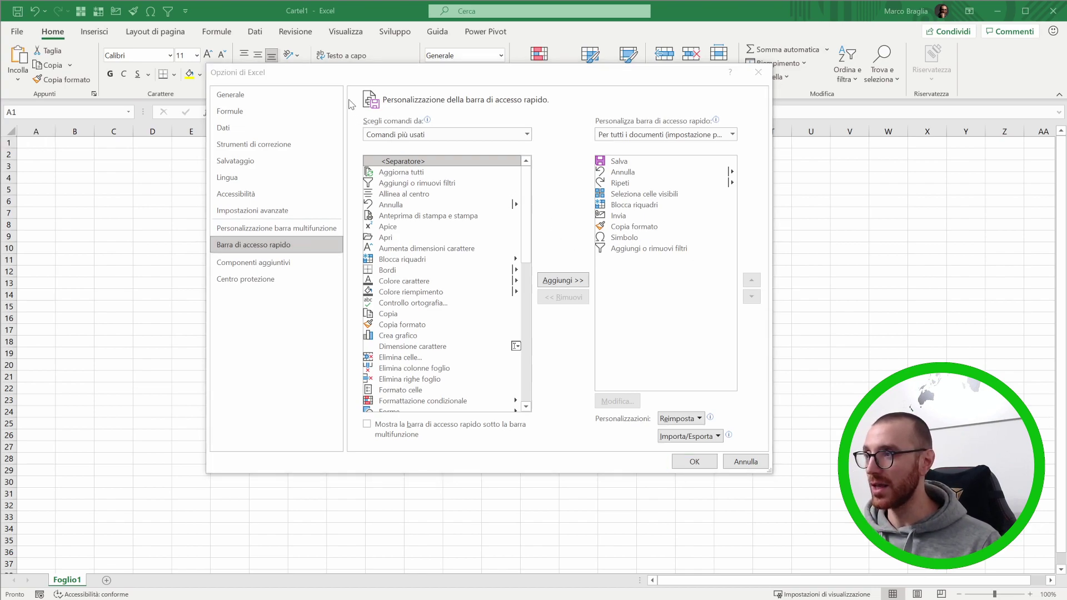
{"action": "mouse_move", "coordinate": [350, 112]}
{"action": "left_mouse_down"}
{"action": "mouse_move", "coordinate": [557, 416]}
{"action": "mouse_move", "coordinate": [548, 443]}
{"action": "left_mouse_up"}
{"action": "mouse_move", "coordinate": [576, 104]}
{"action": "left_mouse_down"}
{"action": "mouse_move", "coordinate": [780, 454]}
{"action": "mouse_move", "coordinate": [770, 467]}
{"action": "left_mouse_up"}
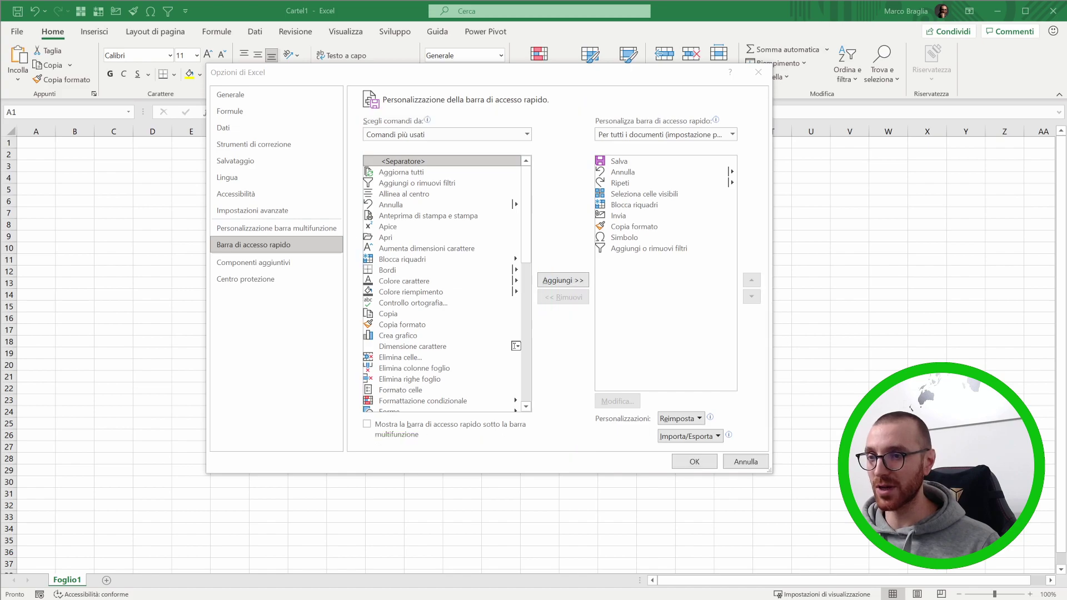
{"action": "left_click", "coordinate": [546, 179]}
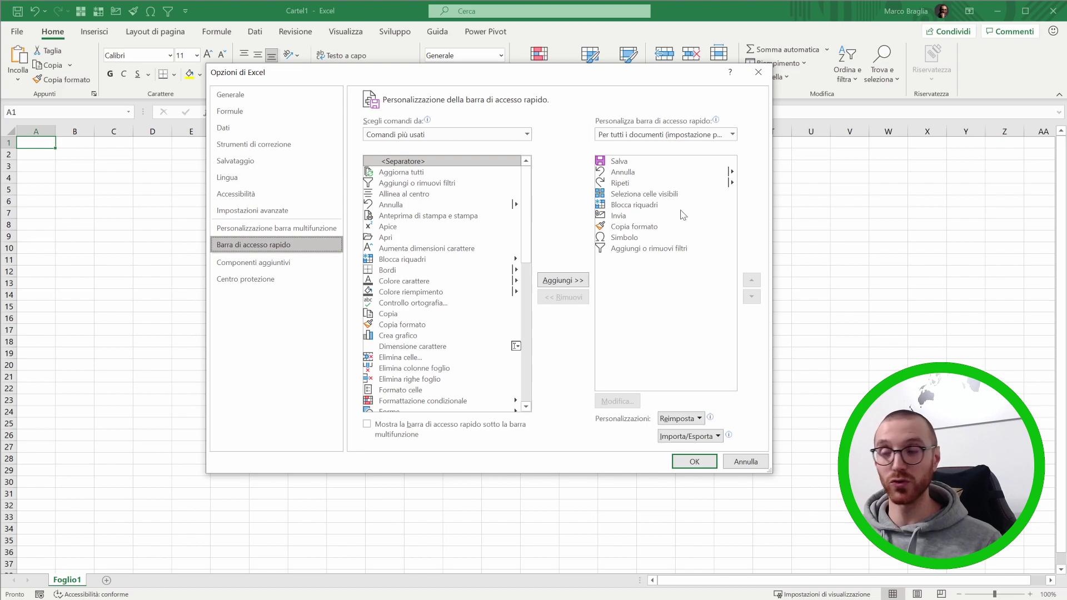
{"action": "left_click", "coordinate": [420, 138]}
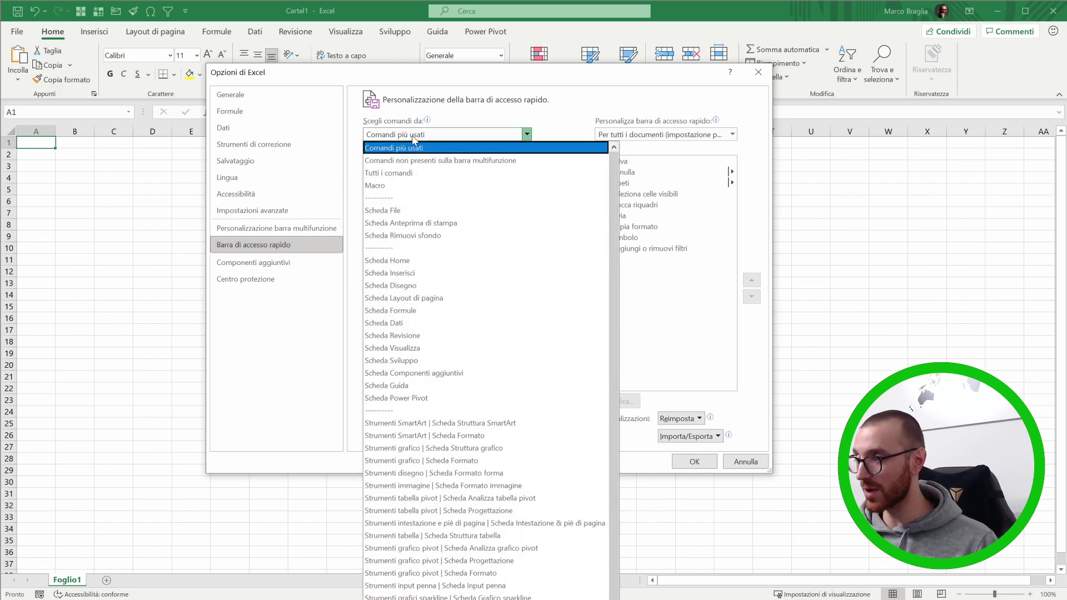
Set the command source to Tutti i comandi and browse the alphabetical command list
{"action": "left_click", "coordinate": [399, 174]}
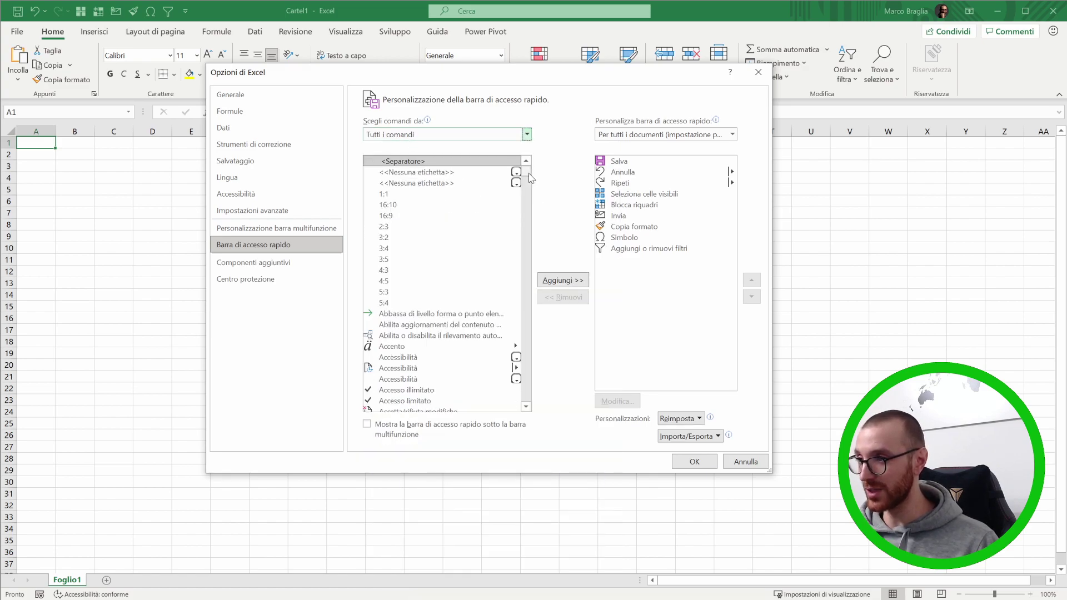
{"action": "mouse_move", "coordinate": [529, 177]}
{"action": "left_mouse_down"}
{"action": "mouse_move", "coordinate": [532, 378]}
{"action": "mouse_move", "coordinate": [525, 175]}
{"action": "left_mouse_up"}
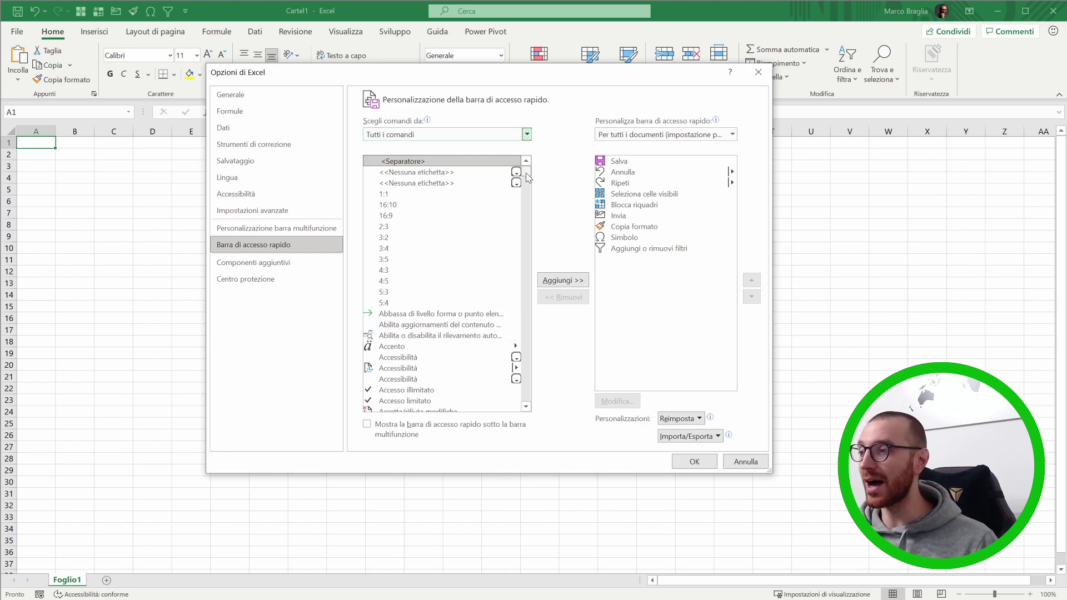
{"action": "scroll", "coordinate": [526, 177], "scroll_direction": "down", "scroll_amount": 4}
{"action": "scroll", "coordinate": [527, 176], "scroll_direction": "up", "scroll_amount": 4}
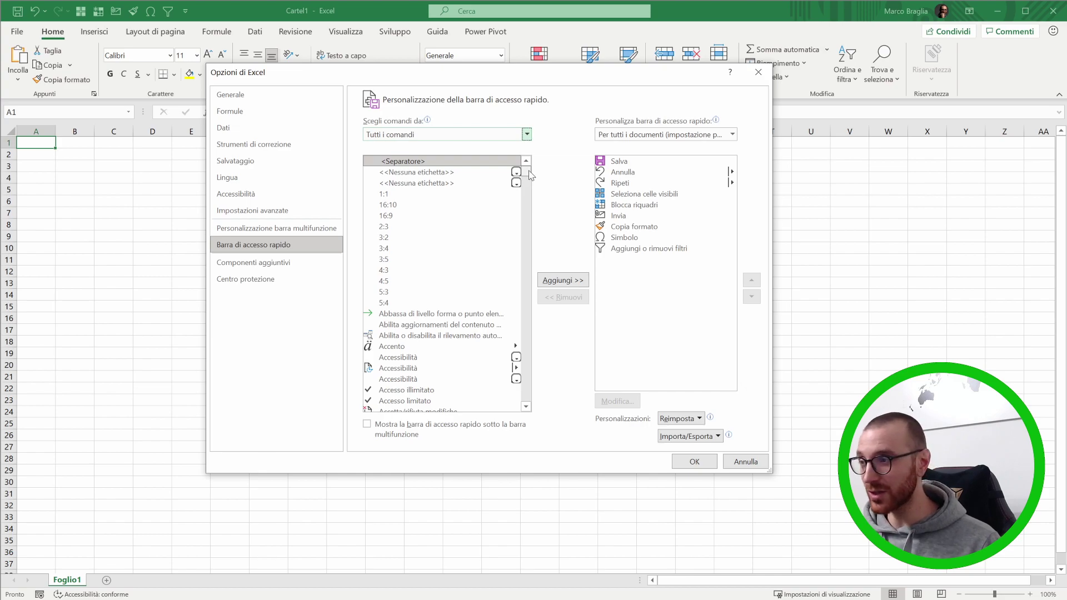
{"action": "left_click_drag", "start_coordinate": [528, 175], "coordinate": [529, 223]}
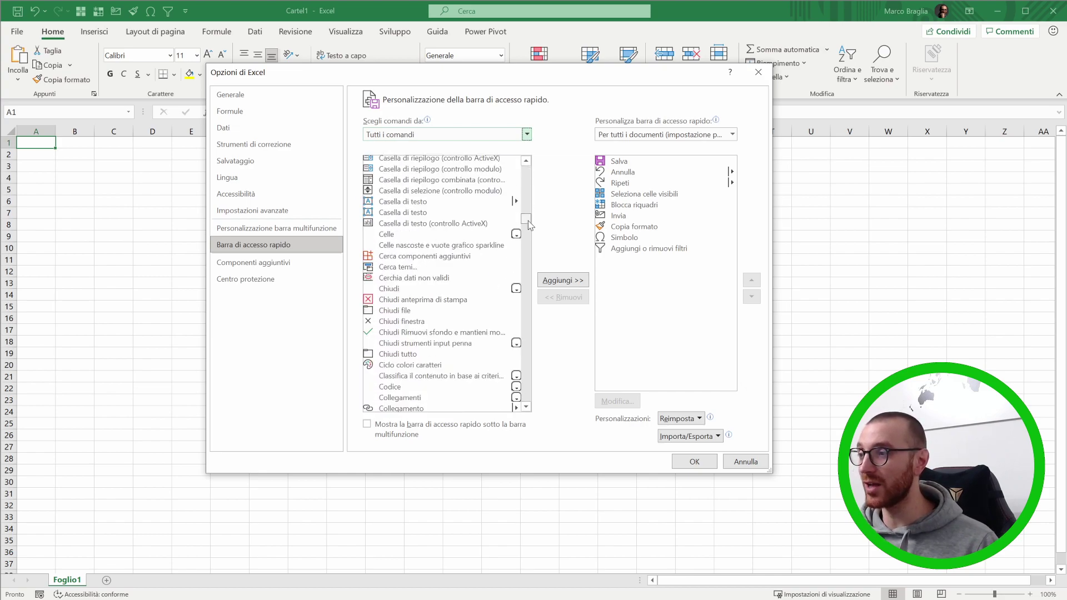
{"action": "left_click_drag", "start_coordinate": [528, 224], "coordinate": [528, 173]}
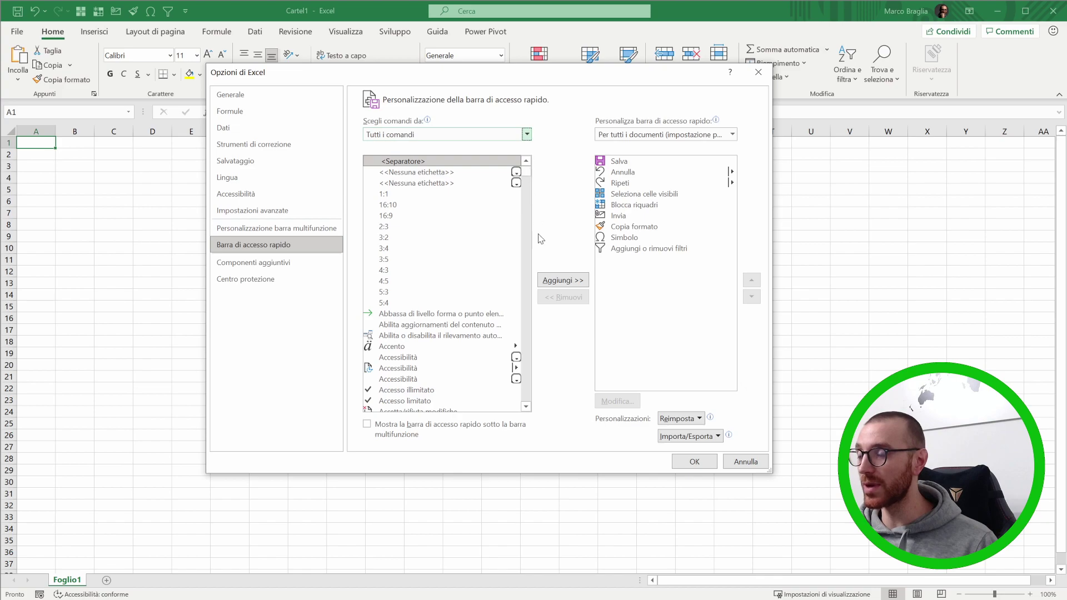
Scroll through the Tutti i comandi list to locate Aggiorna tutti
{"action": "scroll", "coordinate": [529, 412], "scroll_direction": "down", "scroll_amount": 1}
{"action": "scroll", "coordinate": [529, 411], "scroll_direction": "down", "scroll_amount": 1}
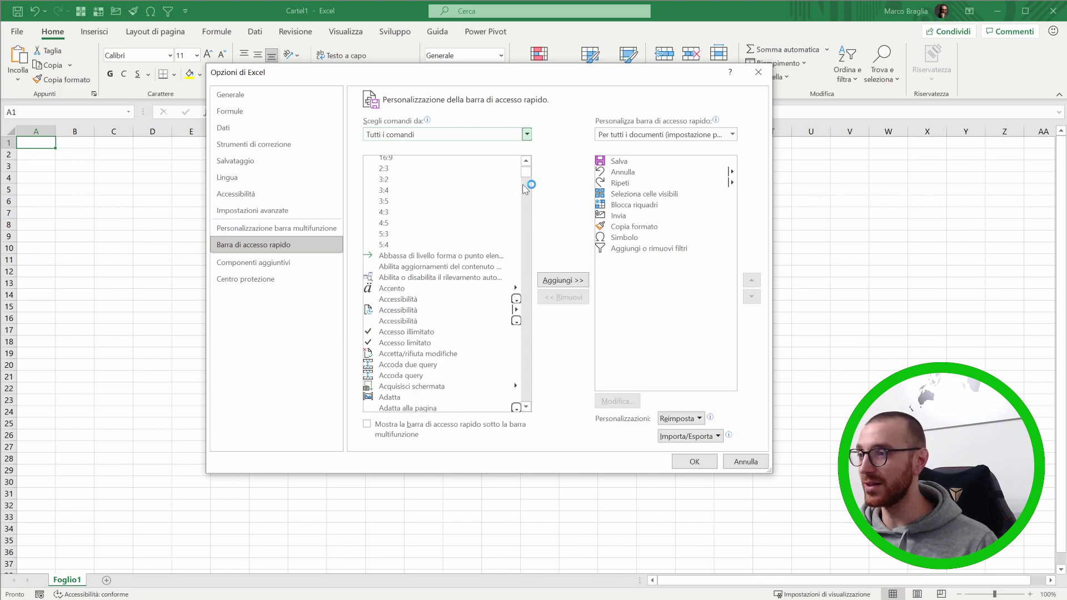
{"action": "left_click_drag", "start_coordinate": [526, 177], "coordinate": [518, 187]}
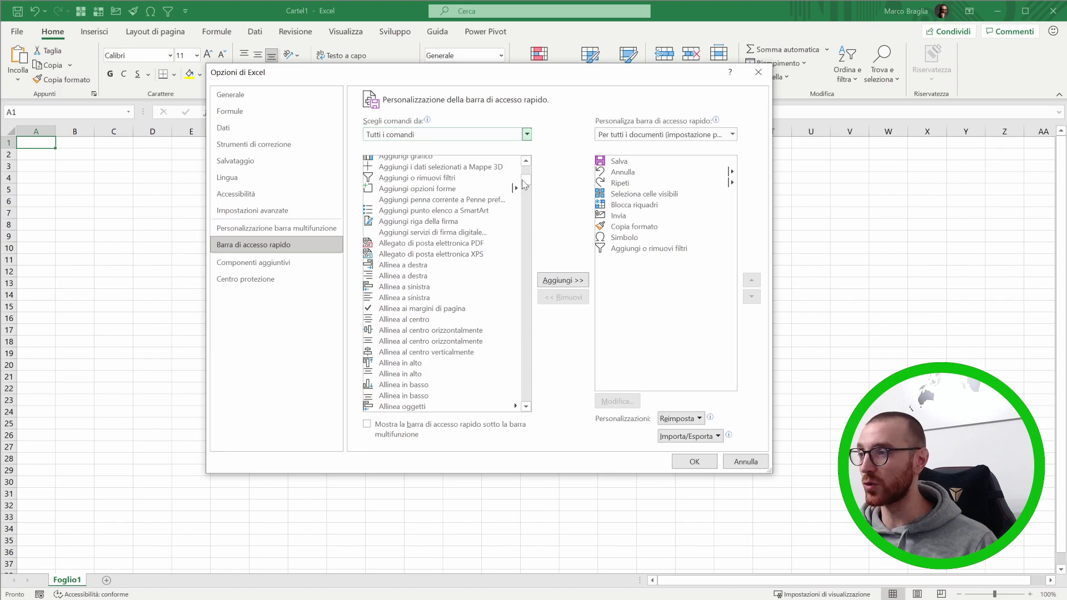
{"action": "left_click", "coordinate": [526, 161]}
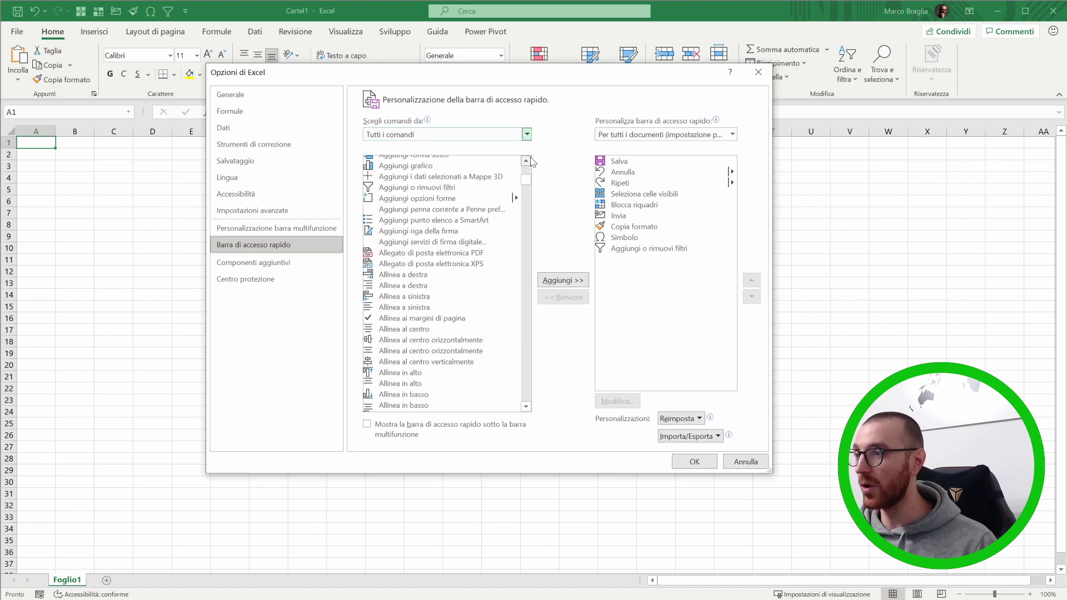
{"action": "left_click", "coordinate": [515, 165]}
{"action": "left_click", "coordinate": [525, 161]}
{"action": "left_click", "coordinate": [526, 160]}
{"action": "left_click", "coordinate": [525, 161]}
{"action": "left_click", "coordinate": [525, 160]}
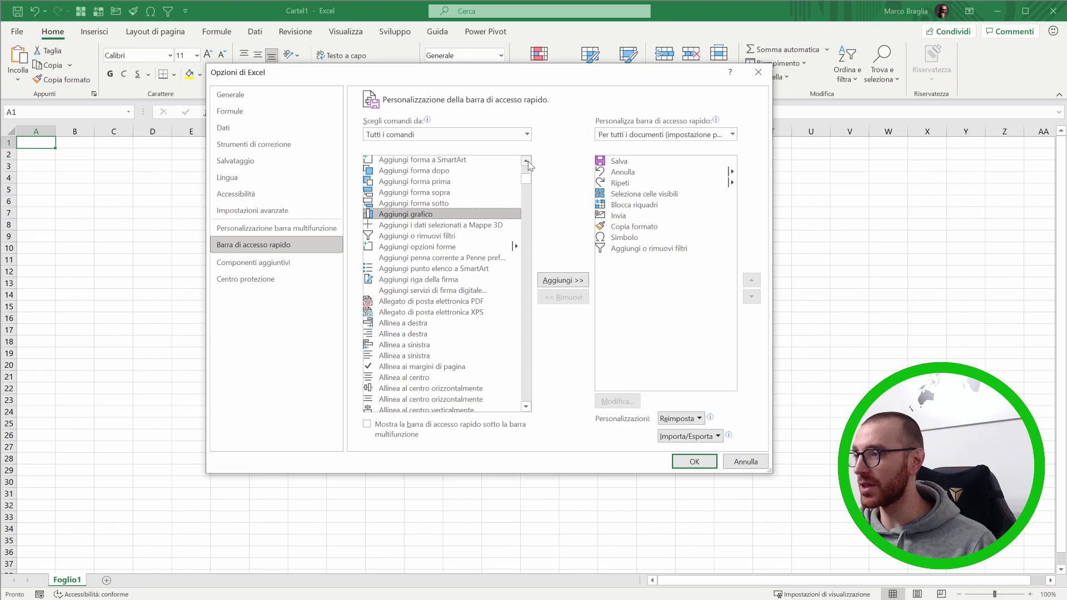
{"action": "scroll", "coordinate": [460, 187], "scroll_direction": "up", "scroll_amount": 3}
{"action": "scroll", "coordinate": [460, 188], "scroll_direction": "up", "scroll_amount": 2}
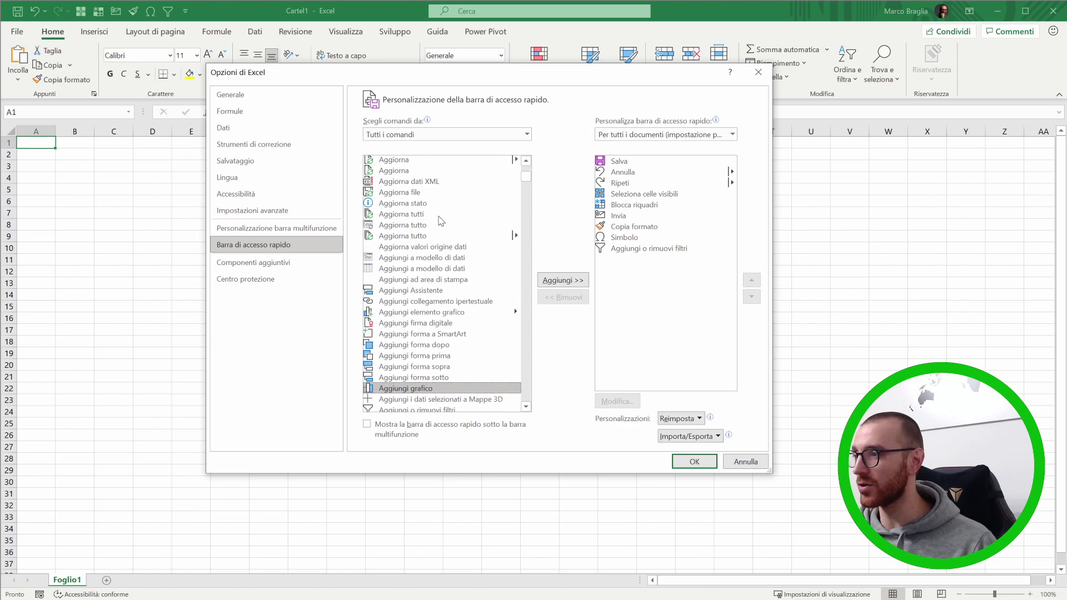
Add the Aggiorna tutti command to the Quick Access Toolbar with Aggiungi >>
{"action": "left_click", "coordinate": [406, 215]}
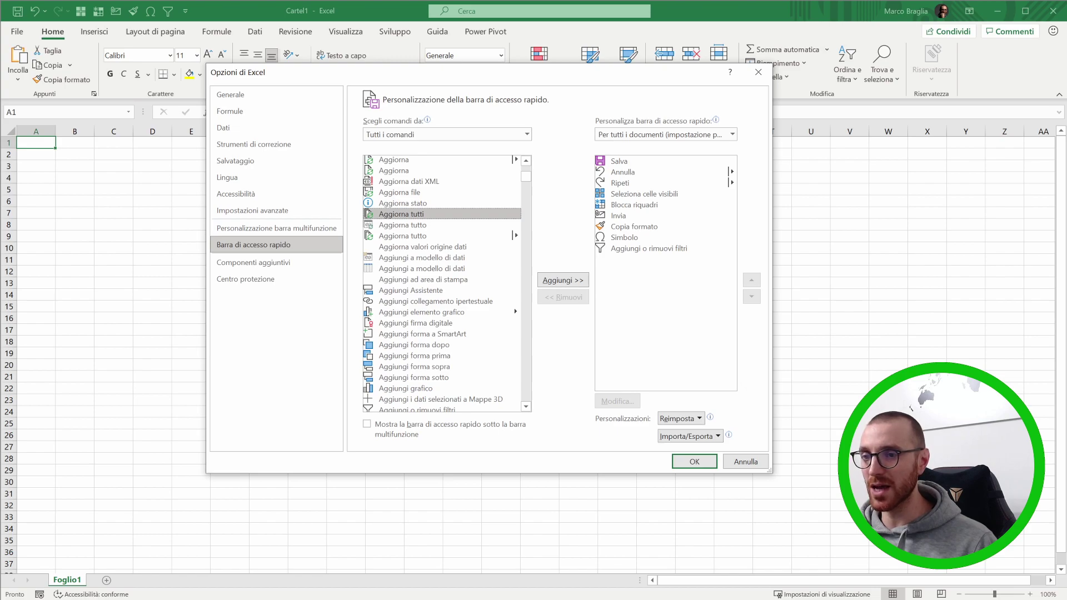
{"action": "left_click_drag", "start_coordinate": [809, 428], "coordinate": [586, 294]}
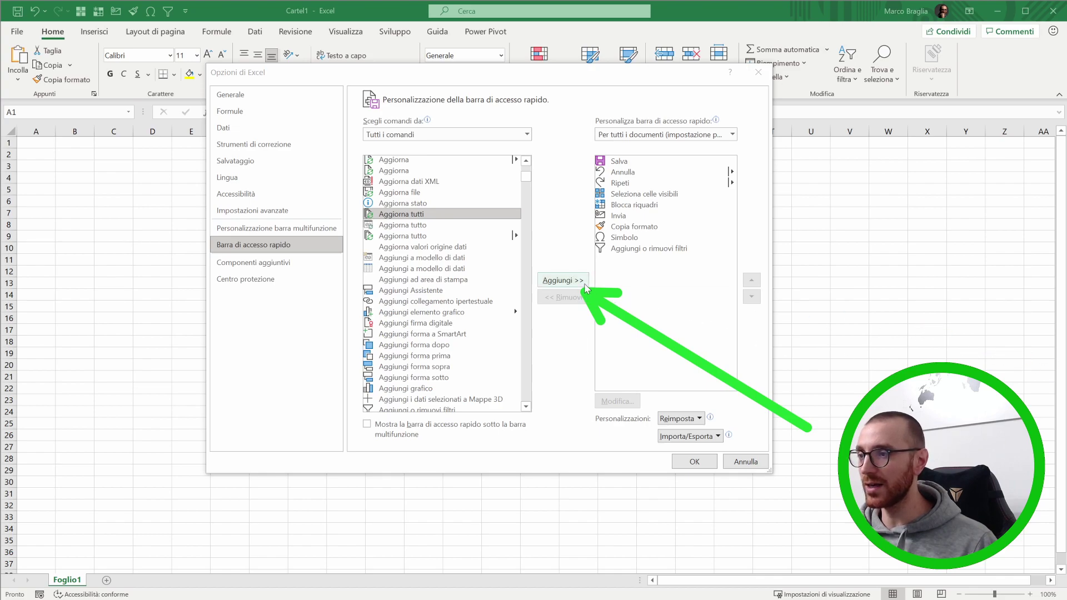
{"action": "left_click", "coordinate": [554, 282]}
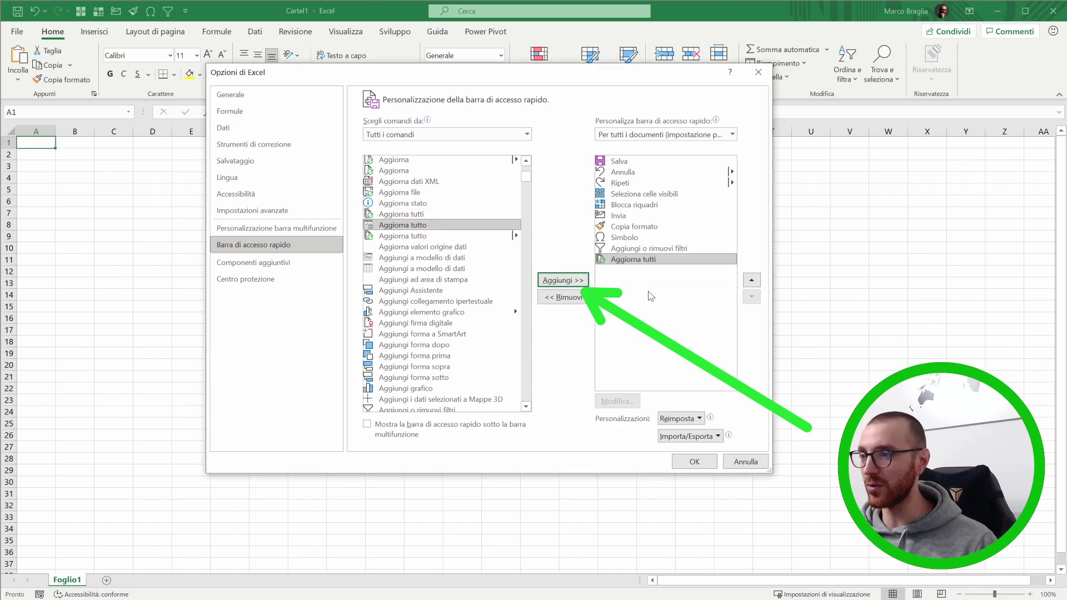
Try moving Aggiorna tutti earlier in the toolbar order, return it to last place, and confirm with OK
{"action": "left_click", "coordinate": [647, 263]}
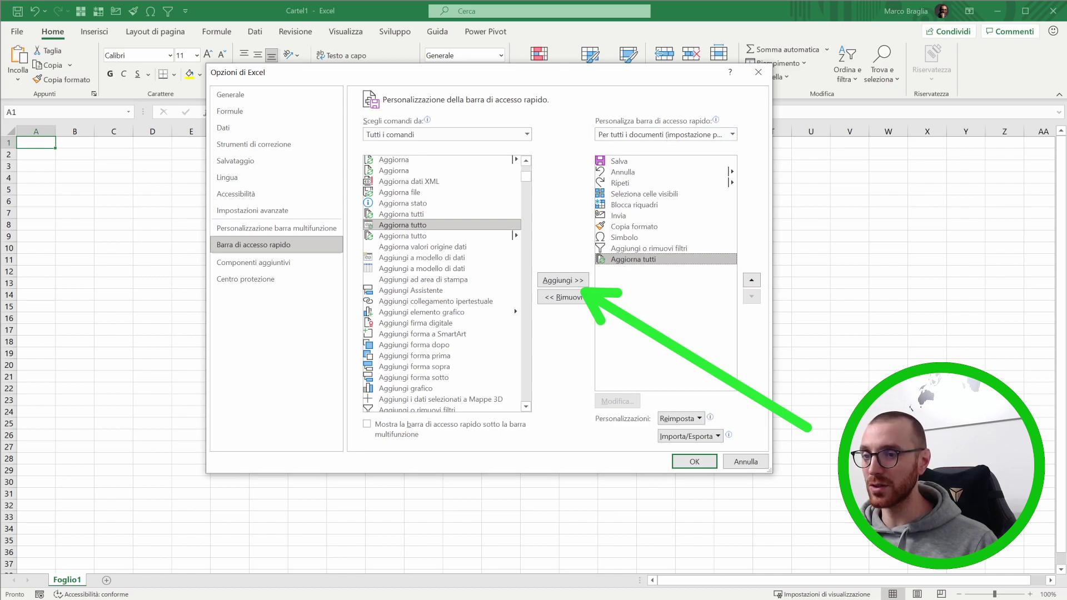
{"action": "left_click_drag", "start_coordinate": [727, 257], "coordinate": [784, 327]}
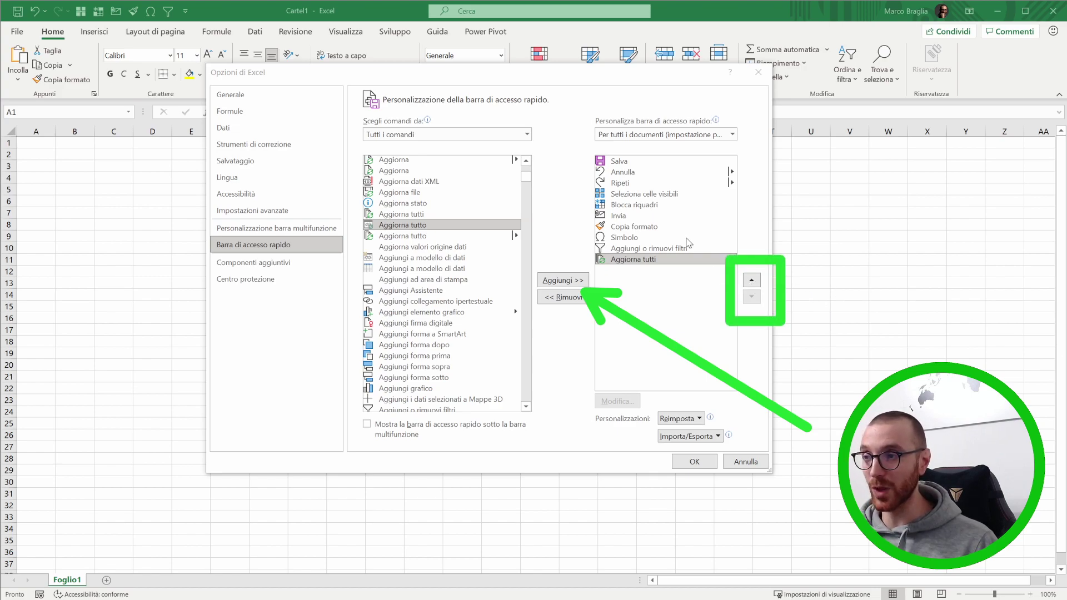
{"action": "left_click", "coordinate": [648, 267]}
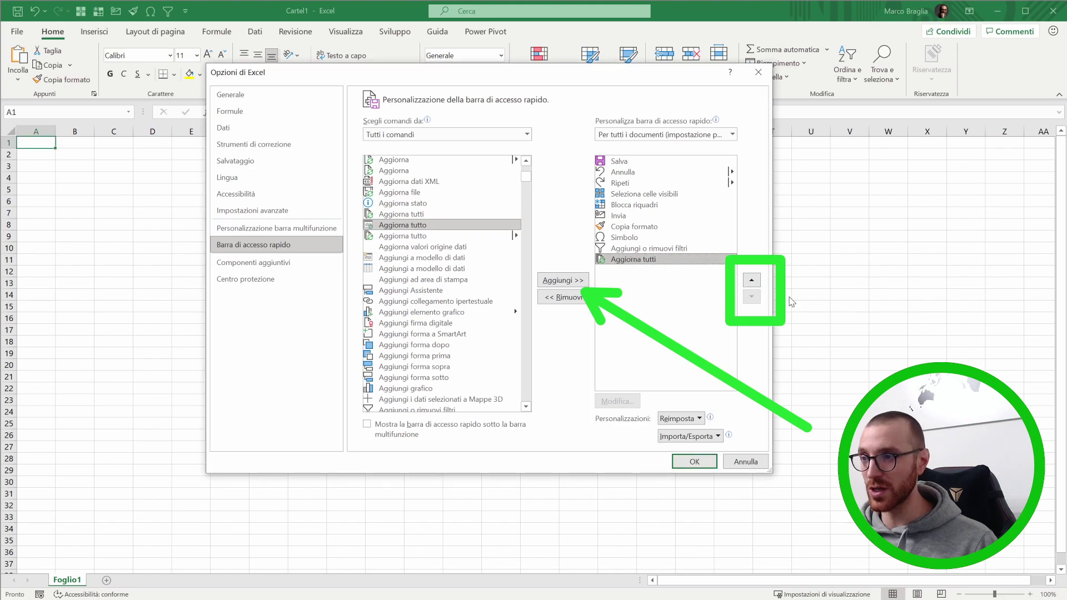
{"action": "left_click", "coordinate": [756, 280]}
{"action": "left_click", "coordinate": [756, 280]}
{"action": "left_click", "coordinate": [756, 280]}
{"action": "left_click", "coordinate": [755, 280]}
{"action": "left_click", "coordinate": [755, 280]}
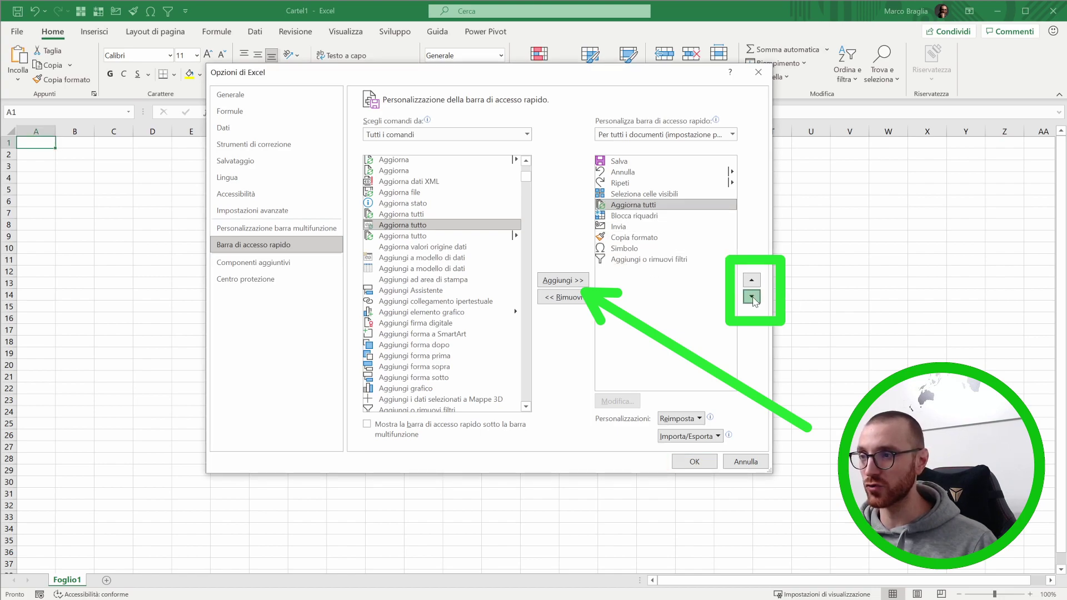
{"action": "left_click", "coordinate": [753, 296]}
{"action": "left_click", "coordinate": [752, 296]}
{"action": "left_click", "coordinate": [752, 296]}
{"action": "left_click", "coordinate": [752, 296]}
{"action": "left_click", "coordinate": [752, 296]}
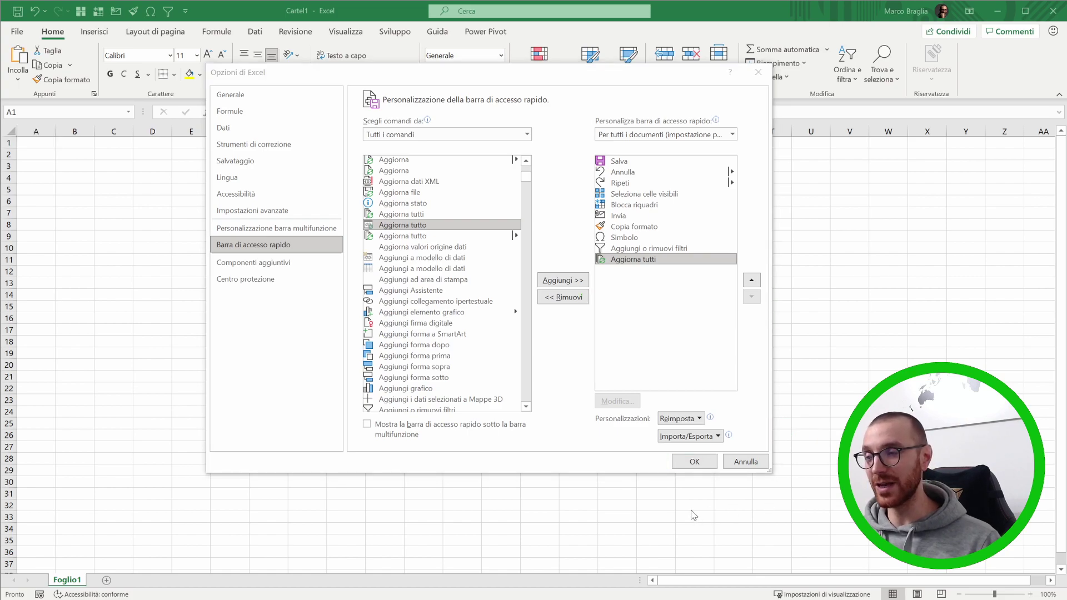
{"action": "left_click", "coordinate": [693, 462]}
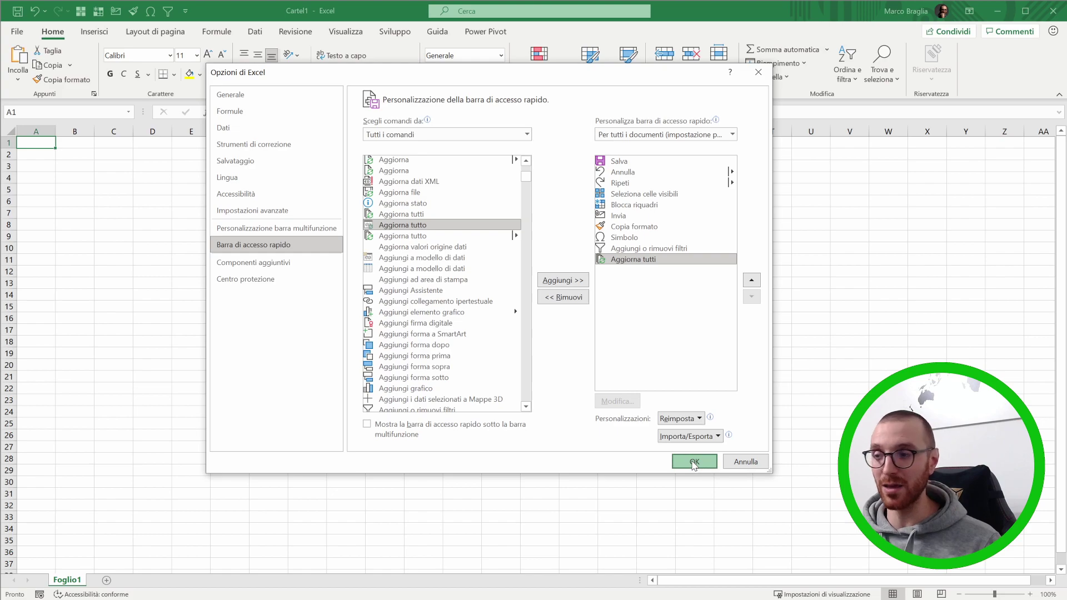
{"action": "left_click", "coordinate": [693, 462]}
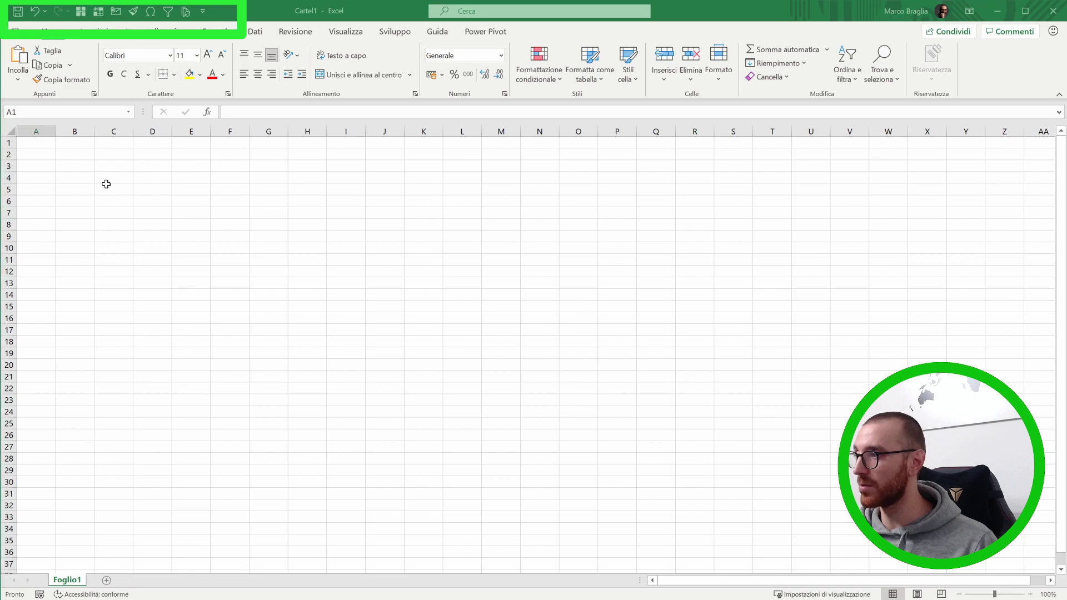
Select cell D4 and show the numbered KeyTips on the ten Quick Access Toolbar commands
{"action": "left_click", "coordinate": [144, 175]}
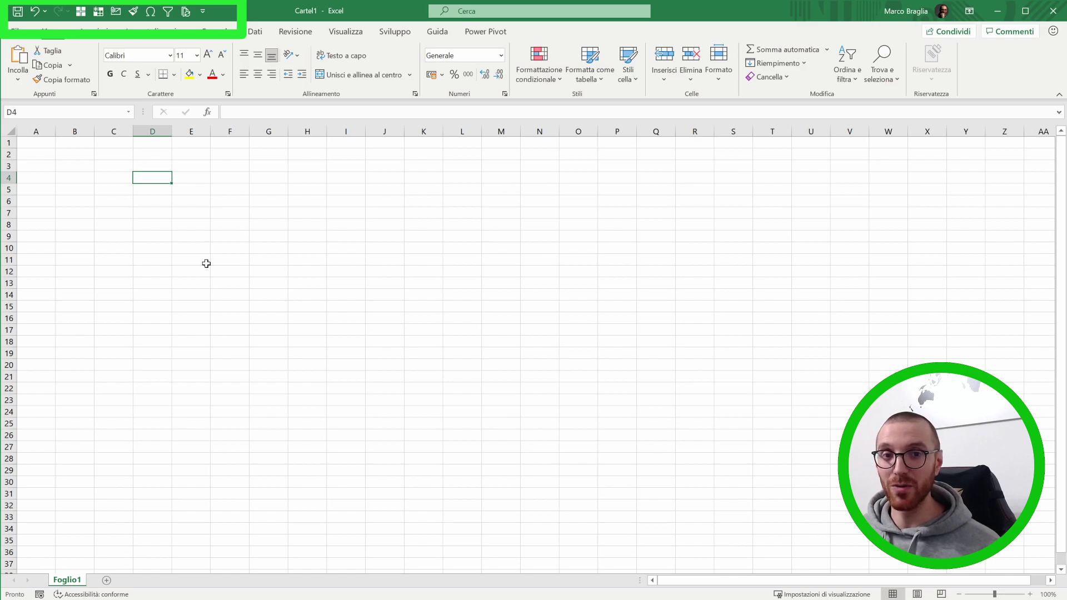
{"action": "key", "text": "alt"}
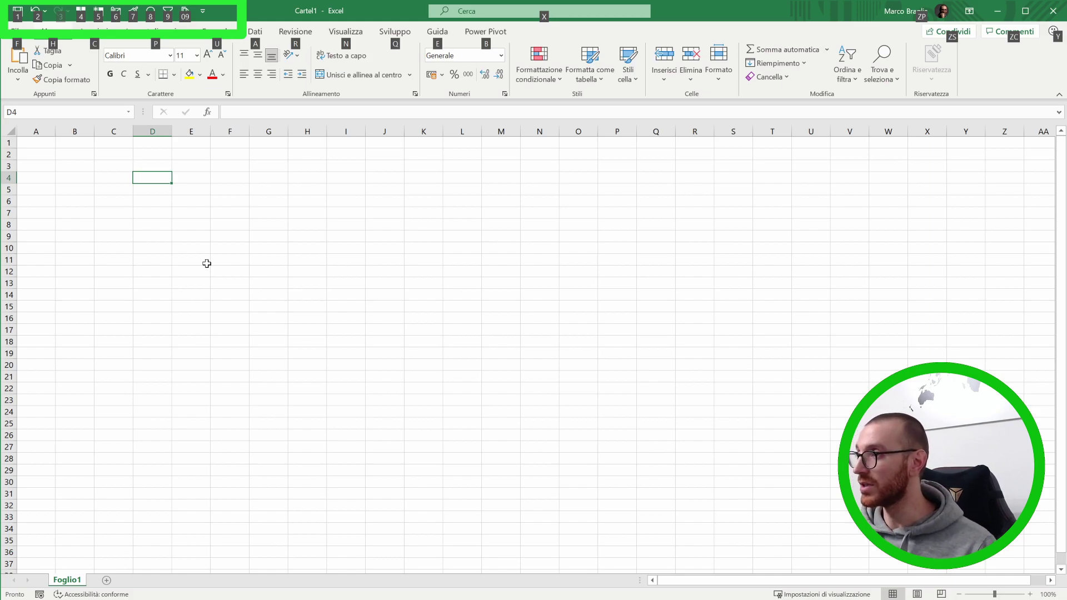
Fill the range A1:T28 with the letter A
{"action": "key", "text": "Escape"}
{"action": "left_click_drag", "start_coordinate": [48, 140], "coordinate": [769, 456]}
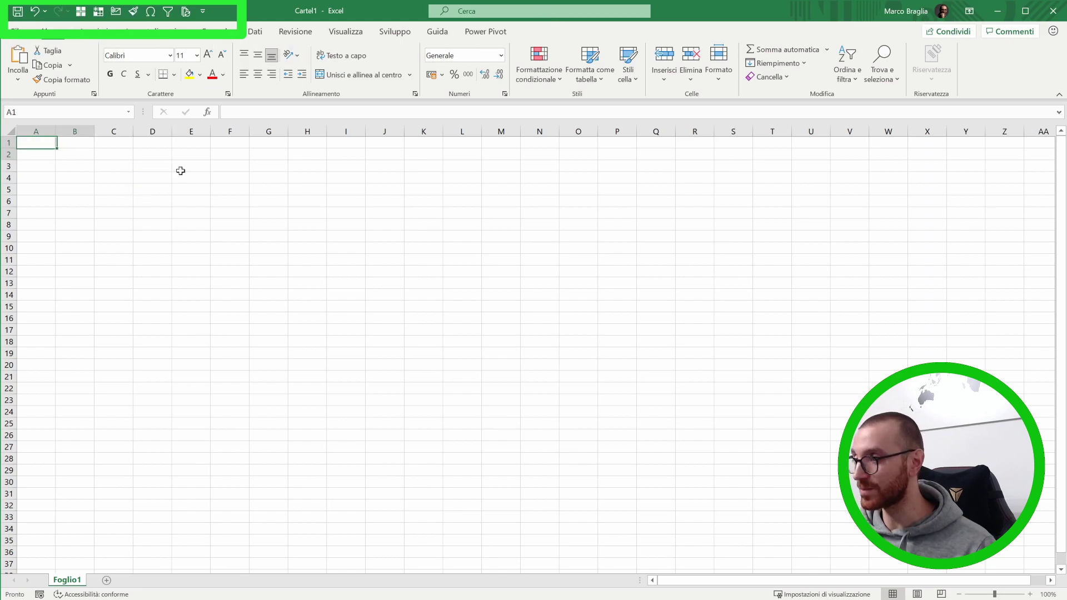
{"action": "type", "text": "A"}
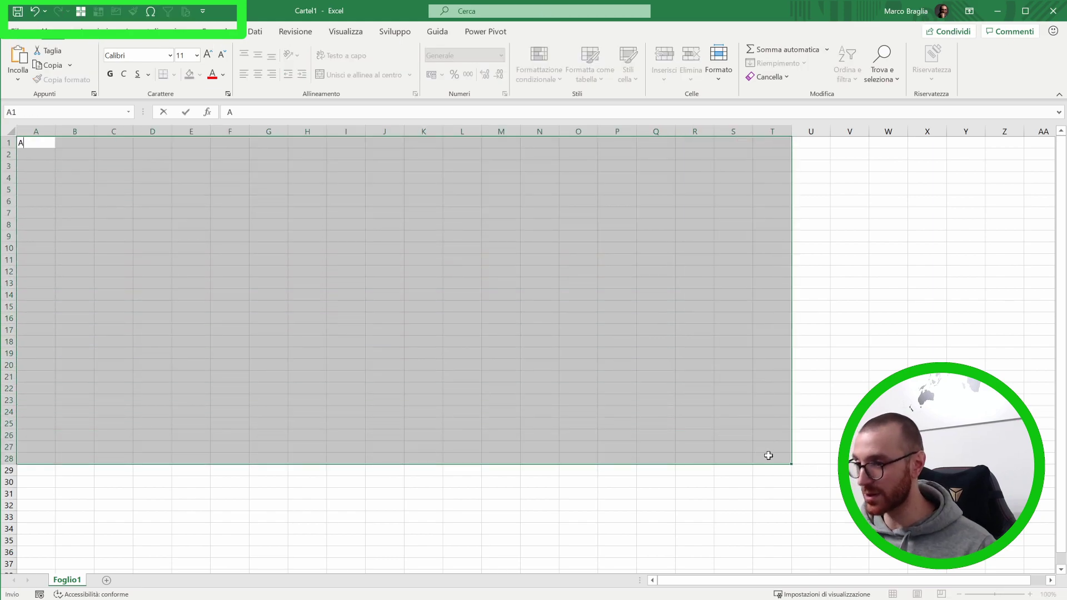
{"action": "key", "text": "ctrl+Return"}
Make header row A1:T1 bold with a yellow fill
{"action": "left_click_drag", "start_coordinate": [33, 143], "coordinate": [753, 146]}
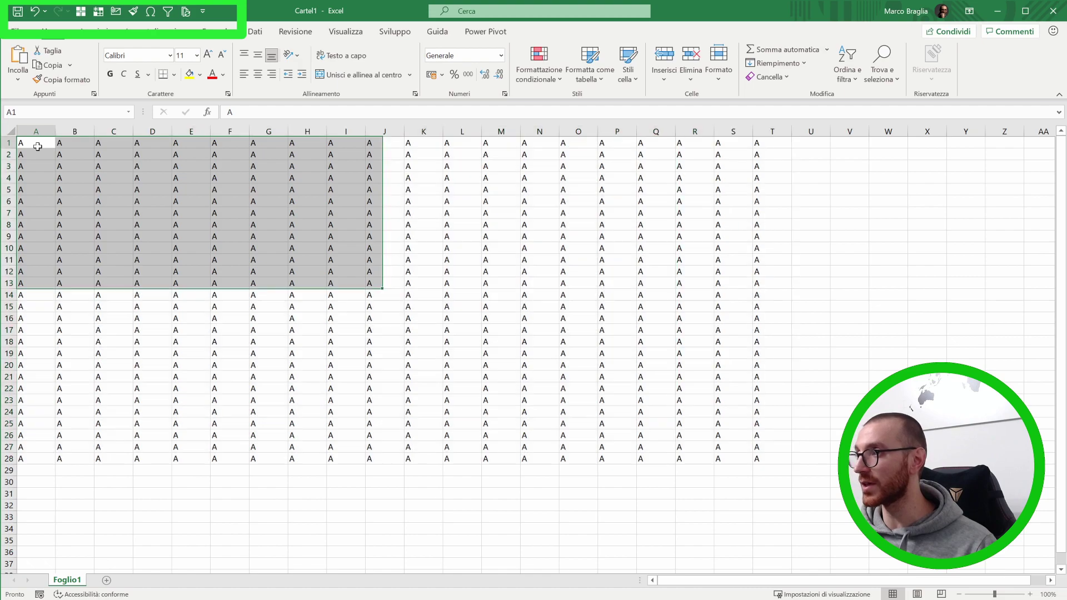
{"action": "left_click", "coordinate": [191, 73]}
{"action": "left_click", "coordinate": [110, 74]}
{"action": "left_click", "coordinate": [142, 159]}
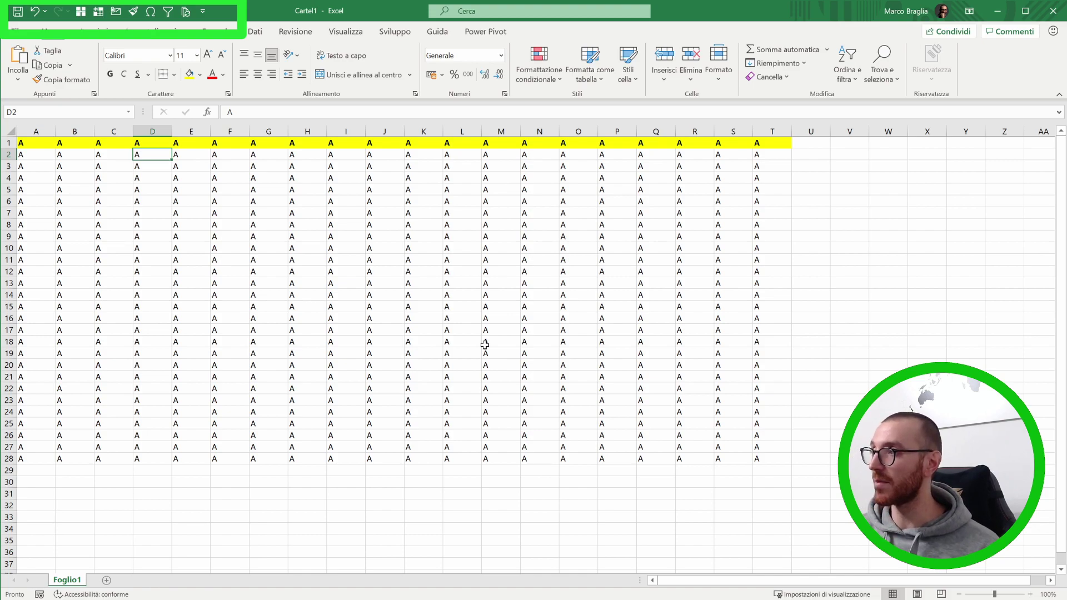
Turn on filters for the header row with the Alt+9 toolbar shortcut
{"action": "key", "text": "alt"}
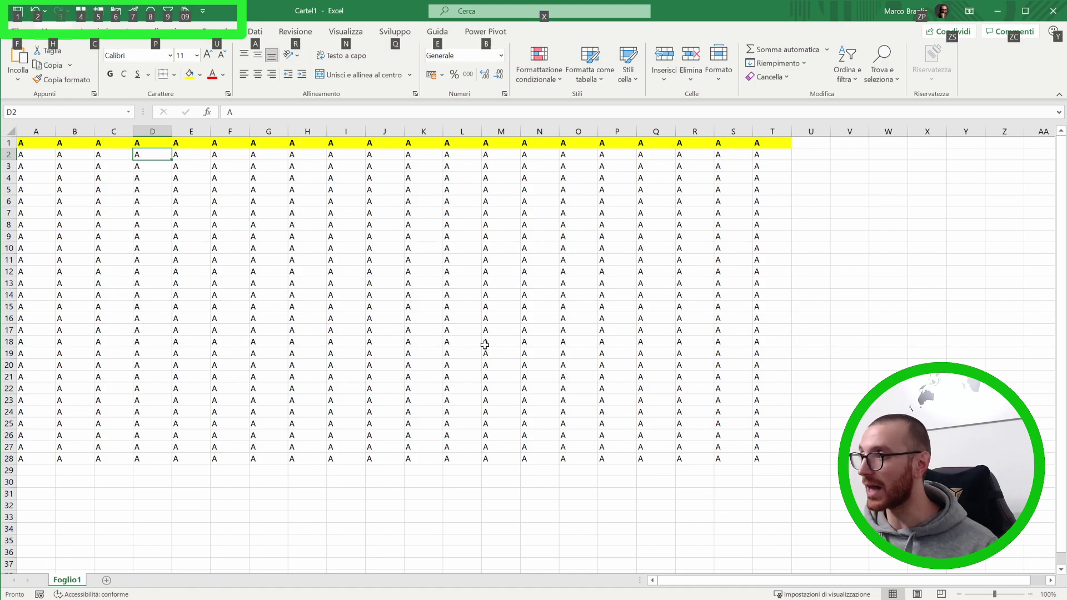
{"action": "key", "text": "9"}
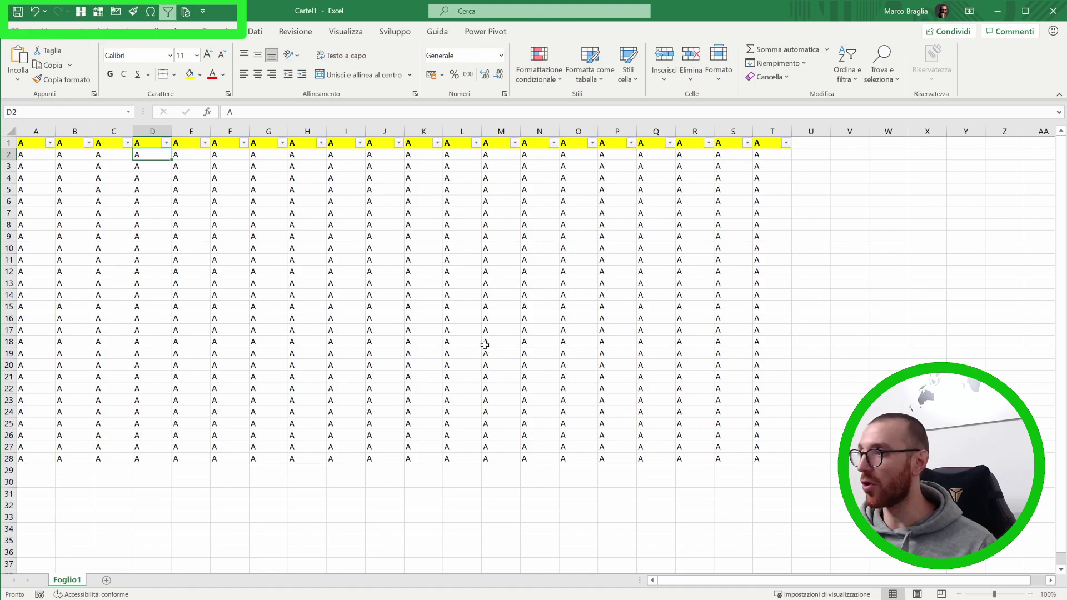
{"action": "left_click", "coordinate": [372, 143]}
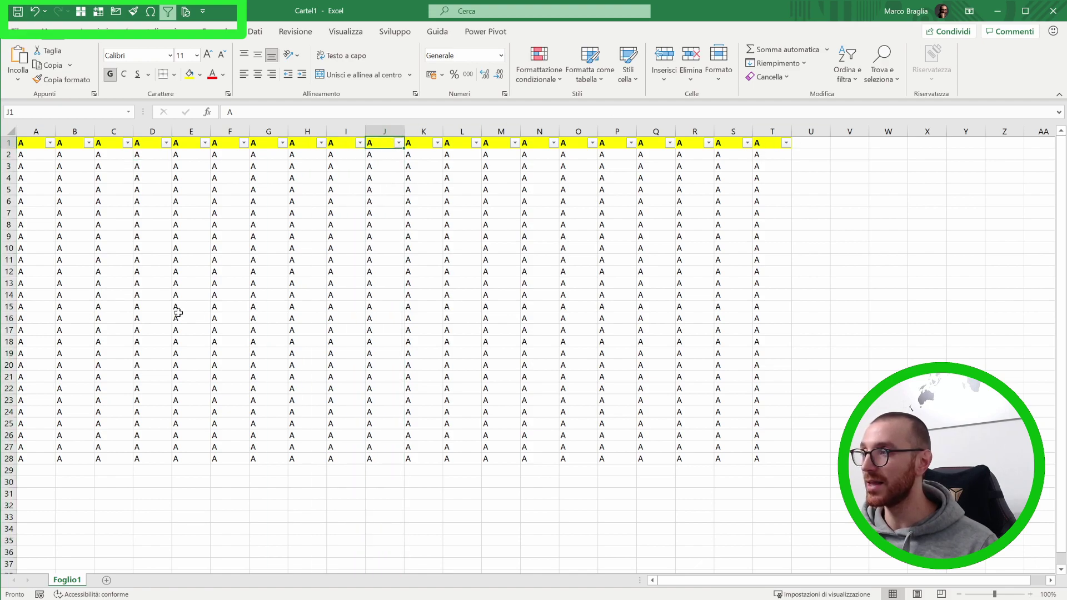
{"action": "left_click", "coordinate": [227, 248]}
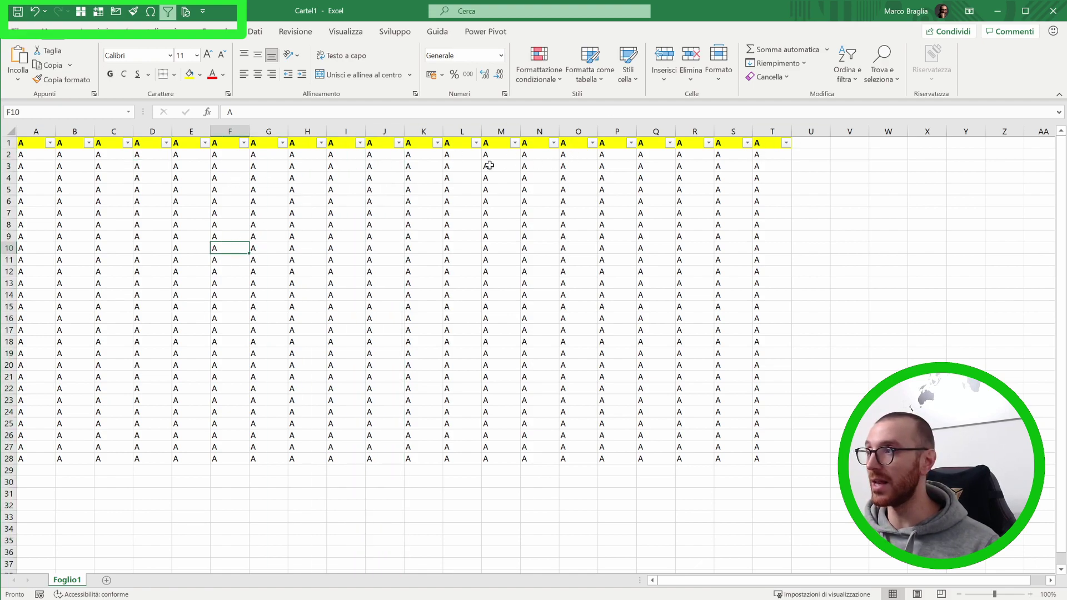
Go to cell F2 and select the whole of row 2
{"action": "left_click", "coordinate": [110, 156]}
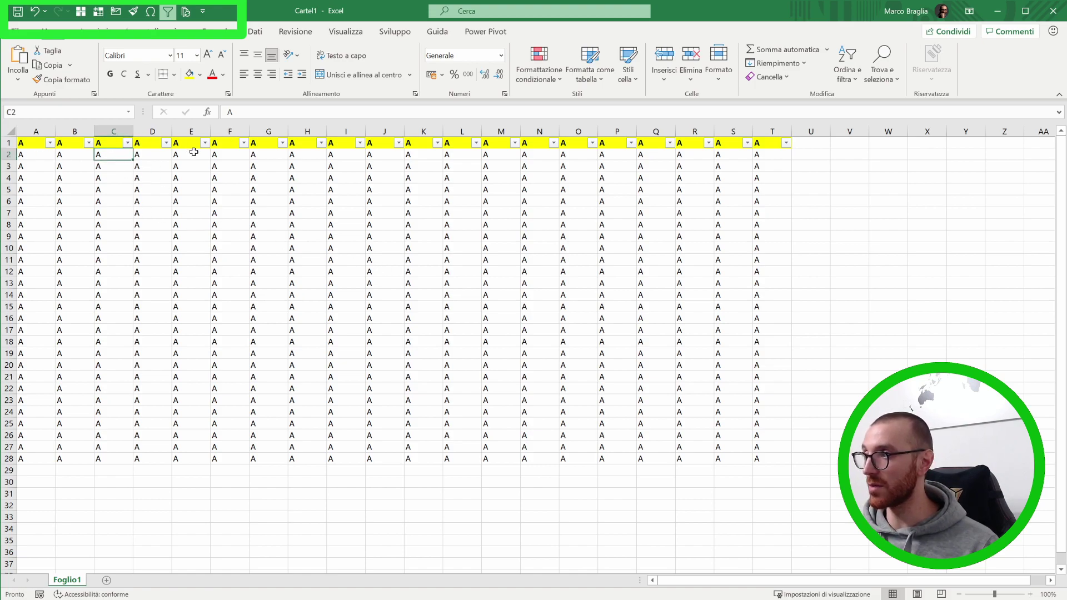
{"action": "left_click", "coordinate": [214, 156]}
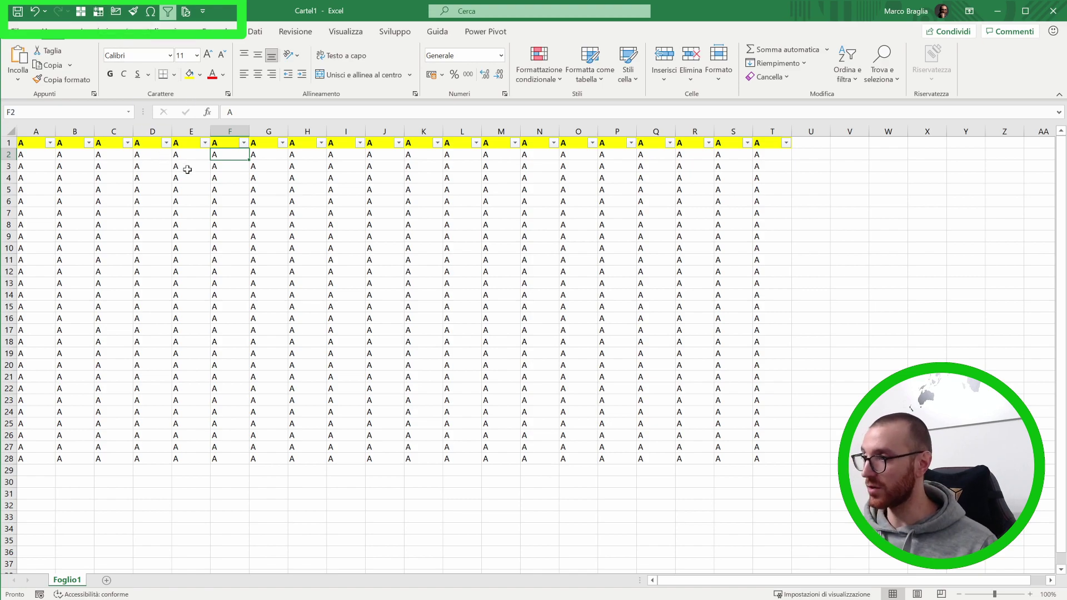
{"action": "key", "text": "shift+space"}
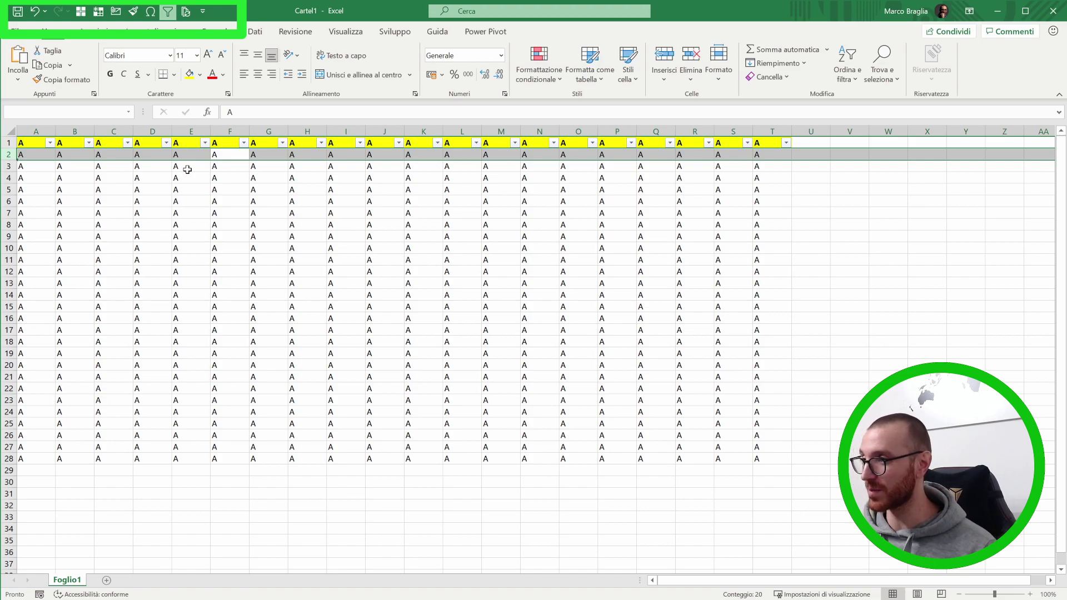
Freeze panes at F2 with the Alt+4 Quick Access Toolbar shortcut
{"action": "key", "text": "shift+BackSpace"}
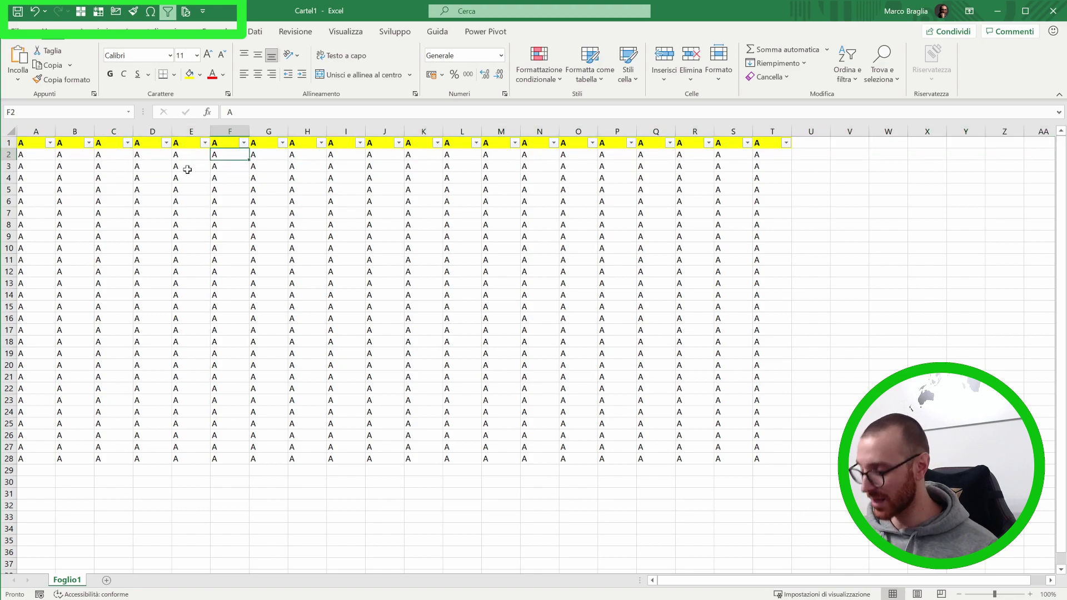
{"action": "key", "text": "ctrl+space"}
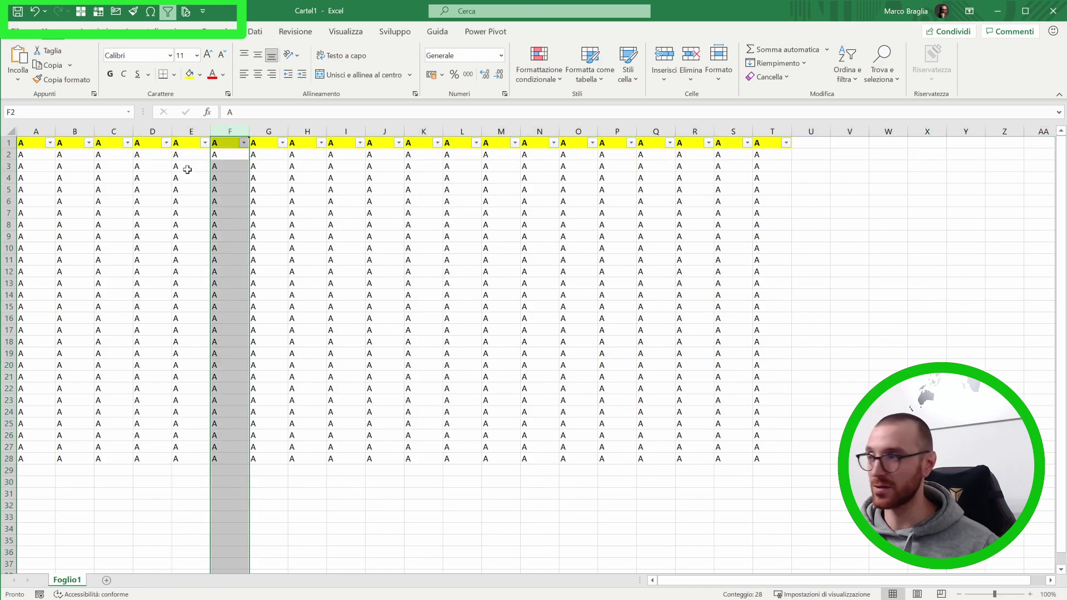
{"action": "key", "text": "Up"}
{"action": "key", "text": "Down"}
{"action": "key", "text": "shift+space"}
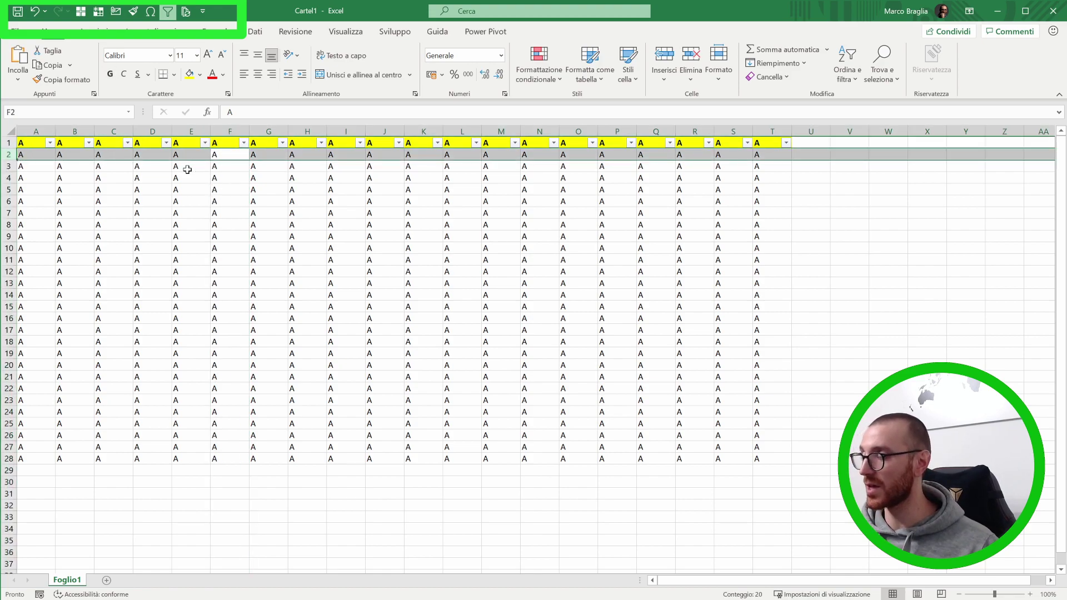
{"action": "key", "text": "alt"}
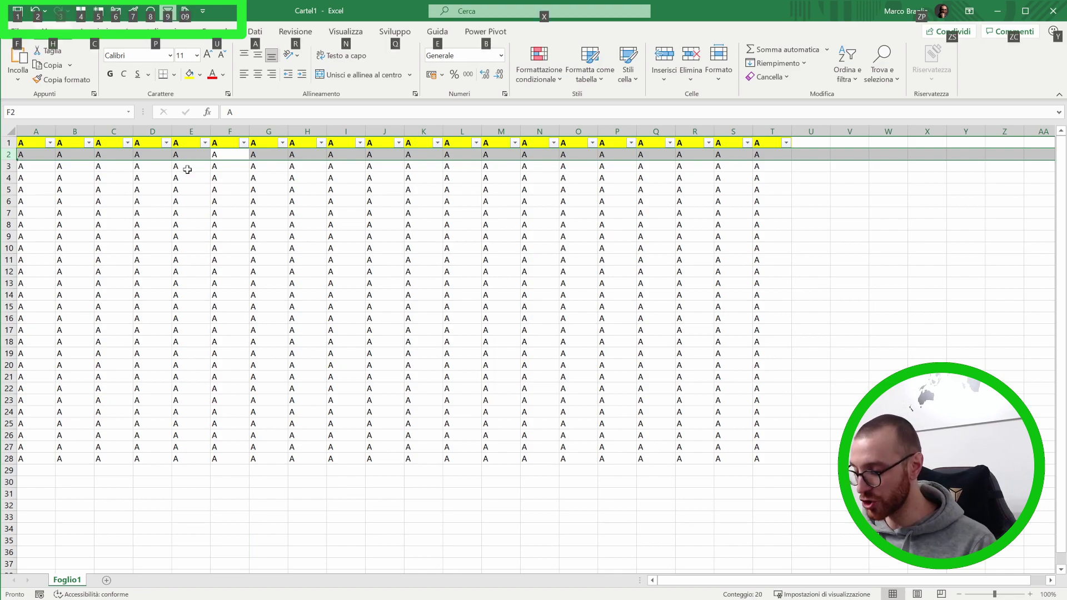
{"action": "key", "text": "4"}
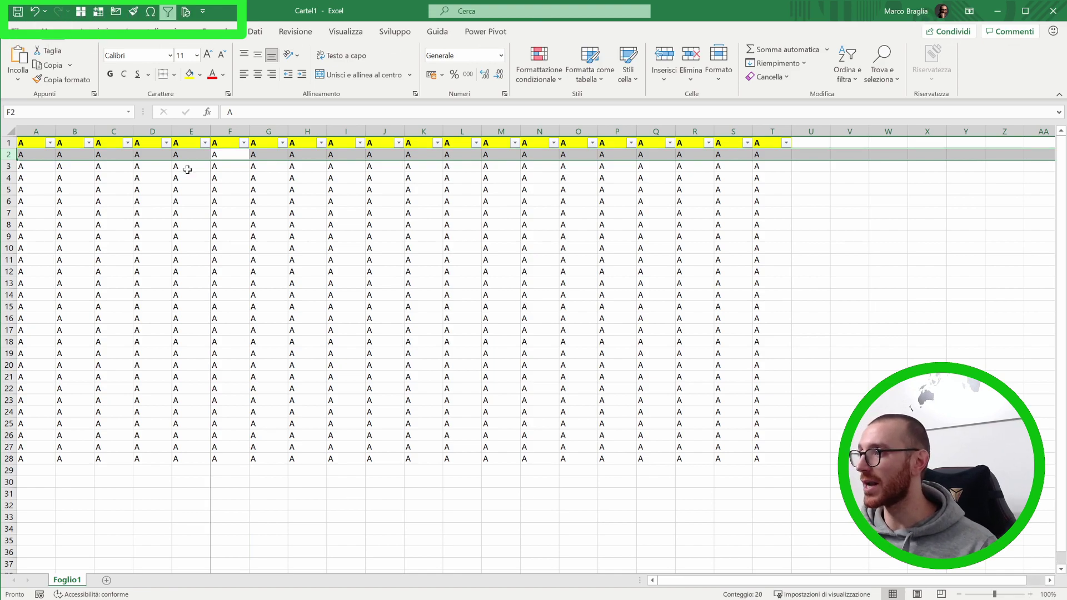
Scroll the sheet to check the frozen header and columns, then select F1
{"action": "left_click", "coordinate": [300, 176]}
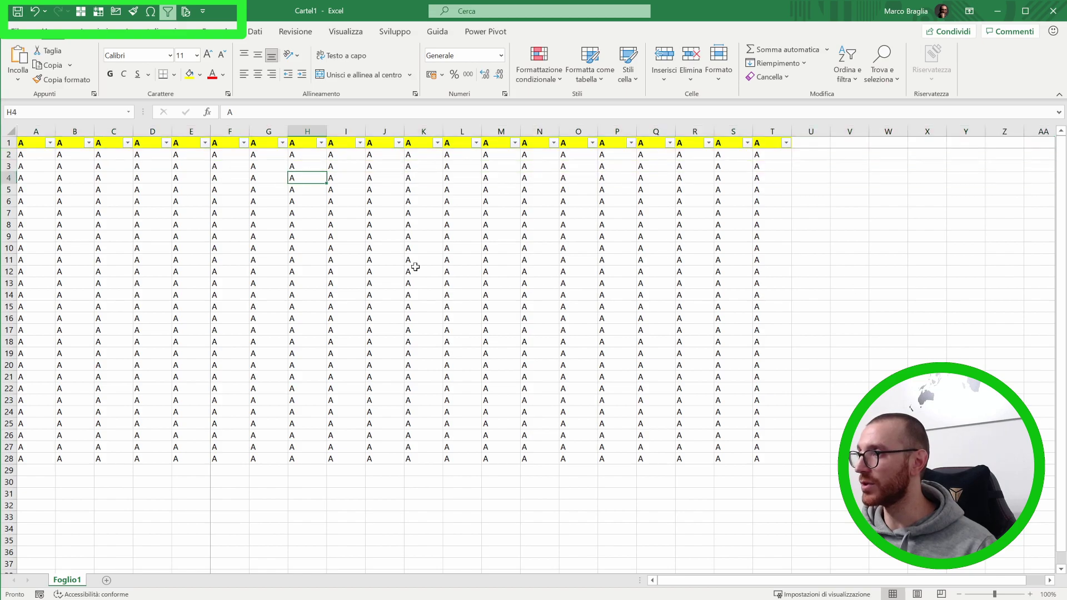
{"action": "scroll", "coordinate": [362, 278], "scroll_direction": "down", "scroll_amount": 3}
{"action": "scroll", "coordinate": [369, 288], "scroll_direction": "down", "scroll_amount": 3}
{"action": "scroll", "coordinate": [368, 290], "scroll_direction": "up", "scroll_amount": 6}
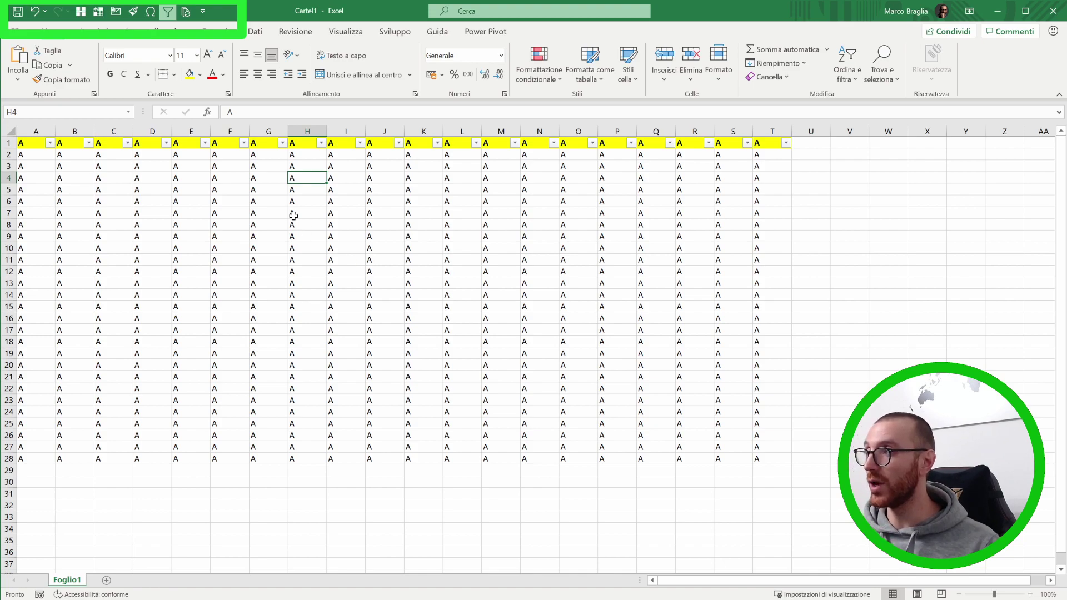
{"action": "left_click", "coordinate": [220, 143]}
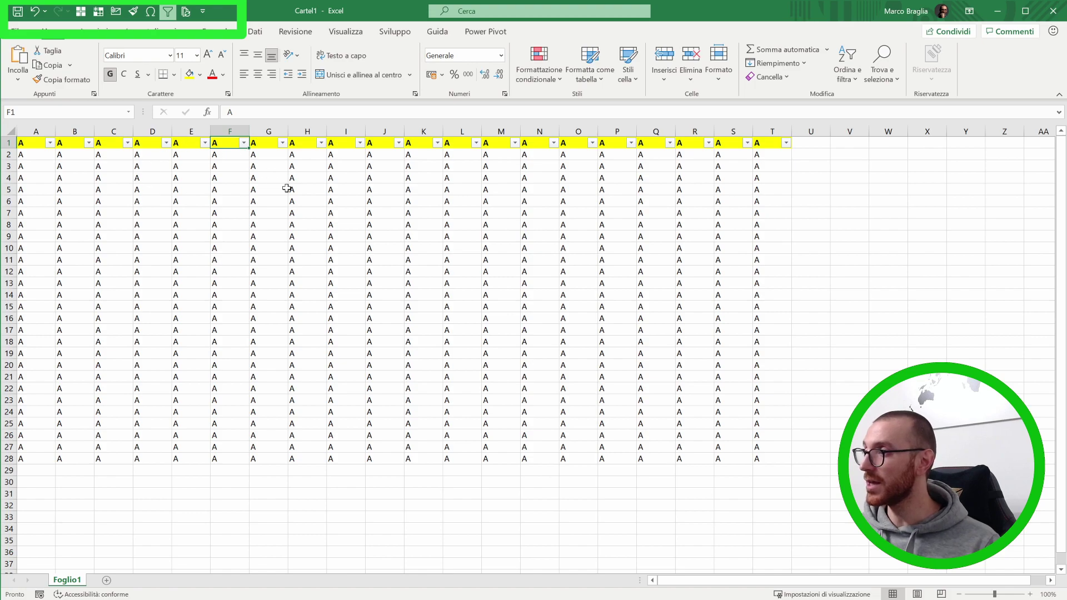
Copy F1's bold yellow formatting onto F2 with Format Painter (Alt, H, F, P), then undo it
{"action": "left_click", "coordinate": [231, 177]}
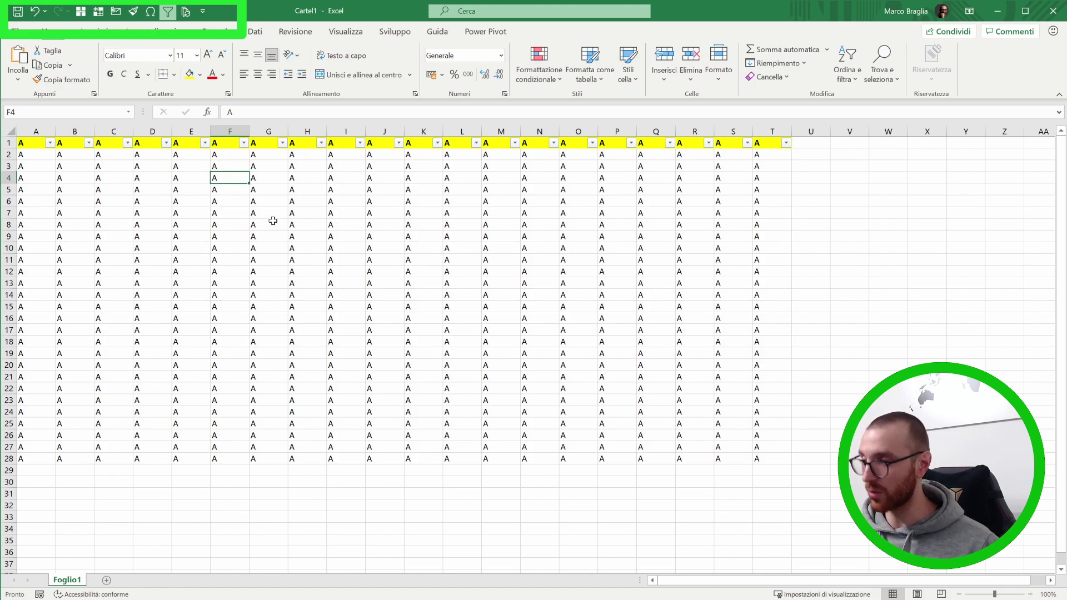
{"action": "key", "text": "Up"}
{"action": "key", "text": "Up"}
{"action": "key", "text": "Up"}
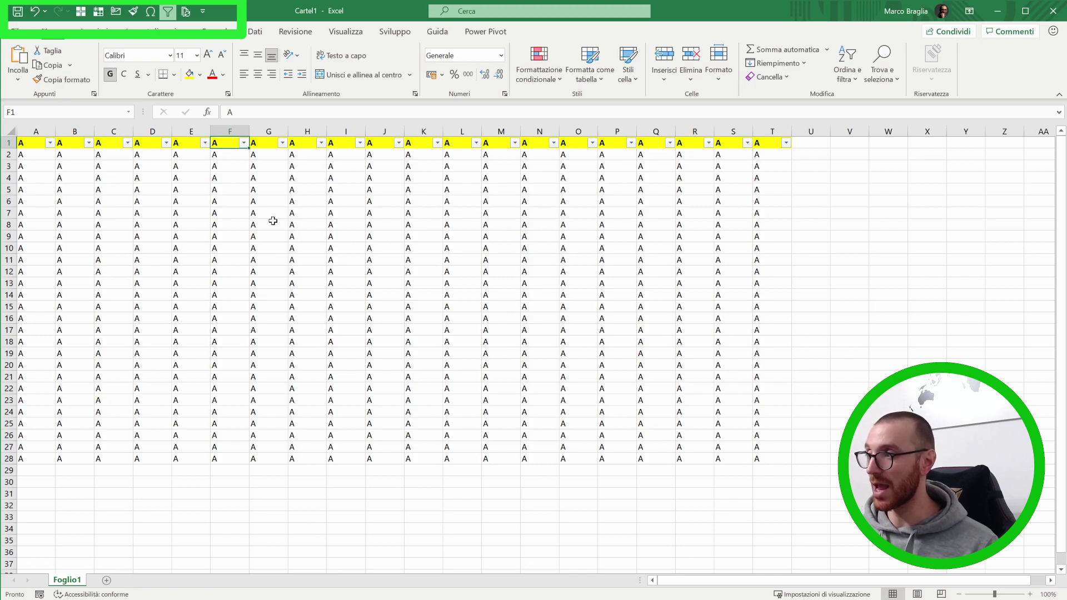
{"action": "key", "text": "alt"}
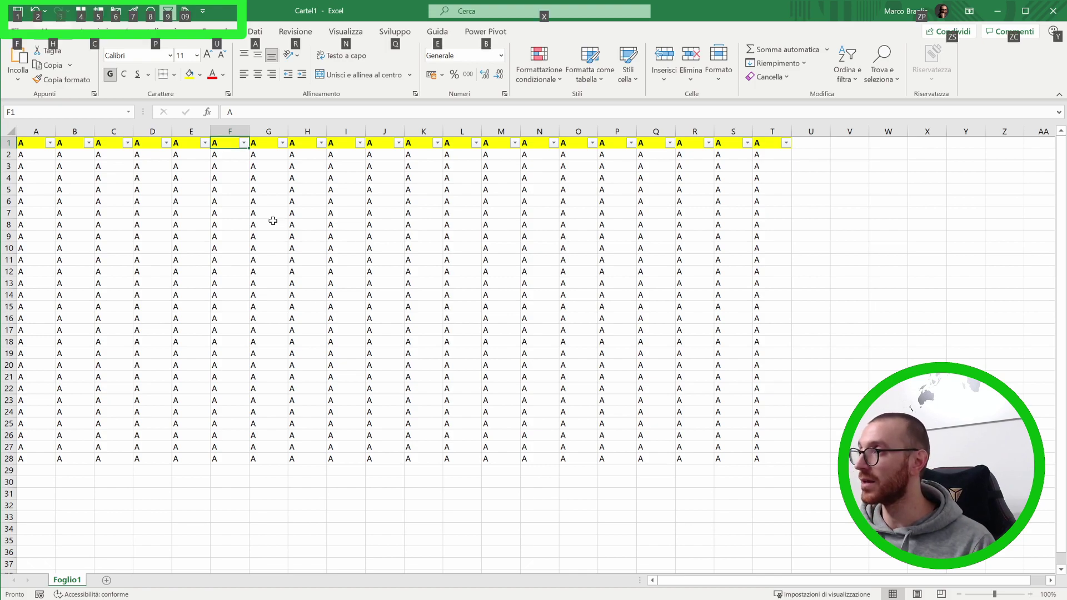
{"action": "key", "text": "h"}
{"action": "key", "text": "f"}
{"action": "key", "text": "p"}
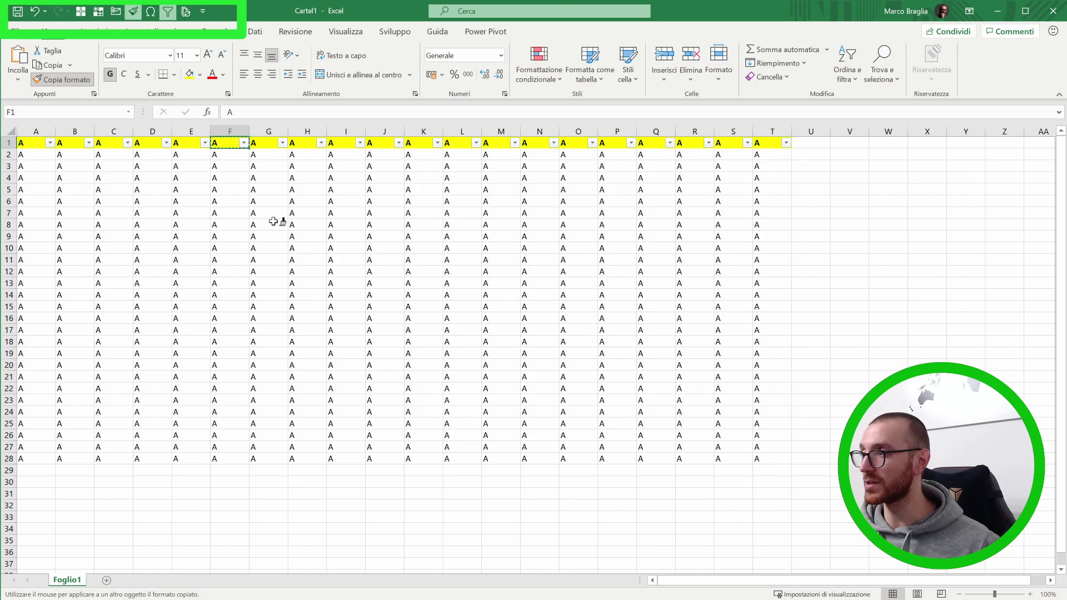
{"action": "key", "text": "Down"}
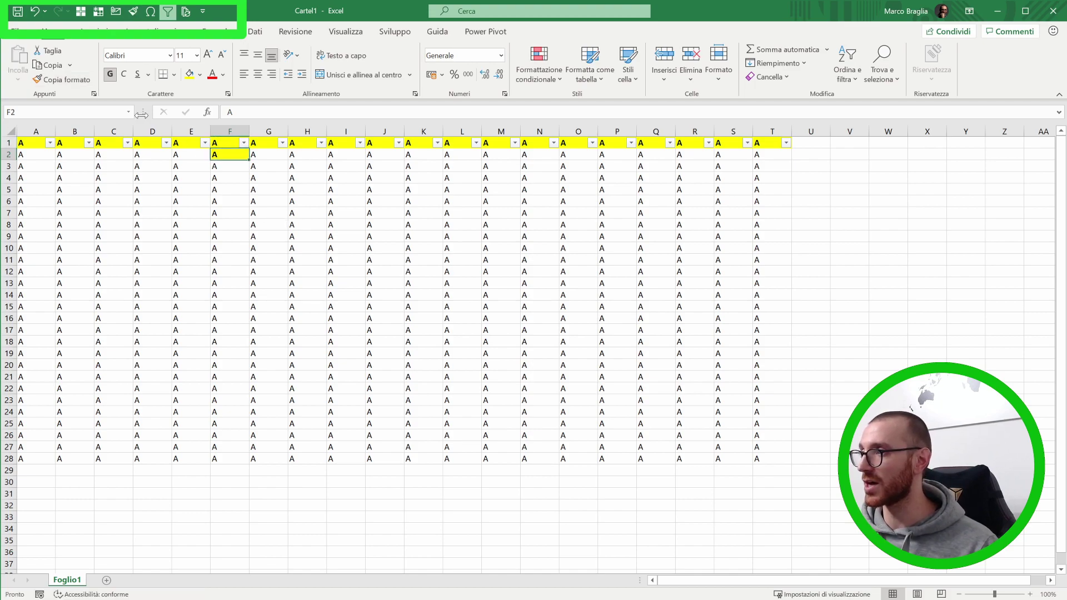
{"action": "key", "text": "ctrl+z"}
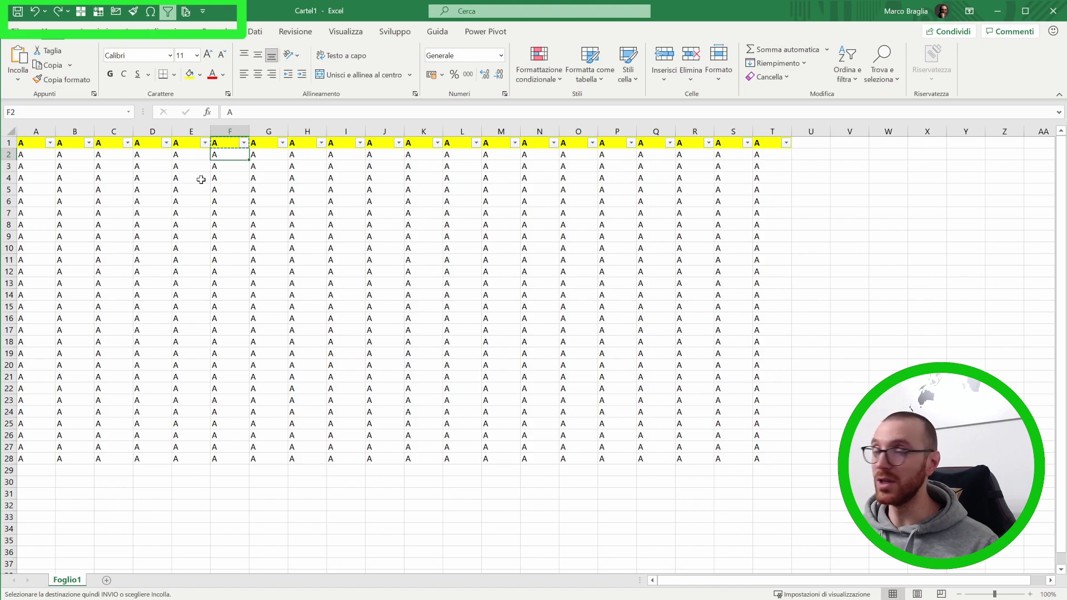
{"action": "key", "text": "alt"}
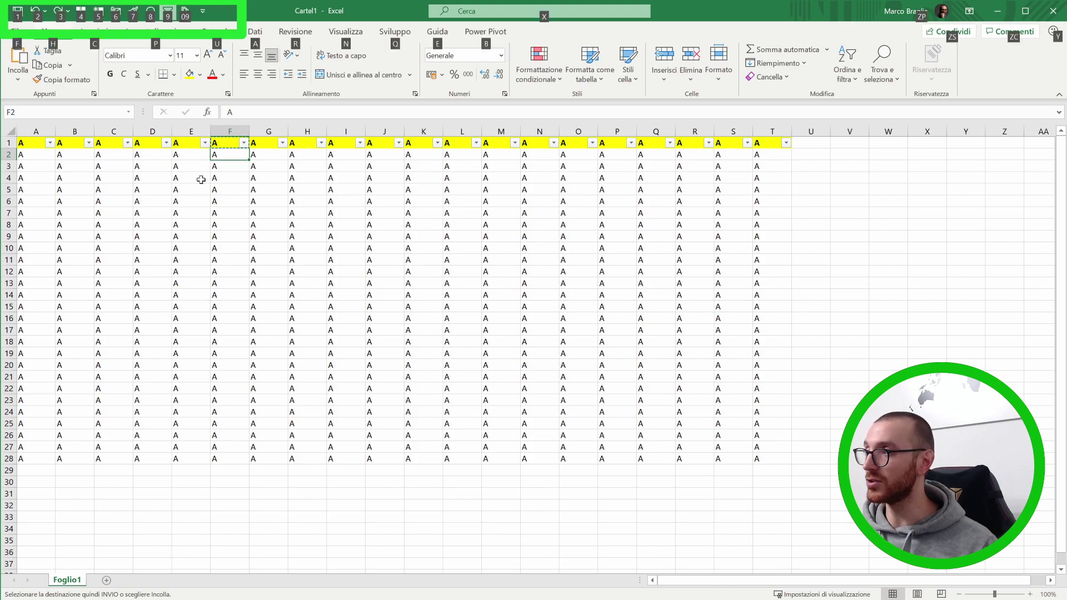
{"action": "key", "text": "8"}
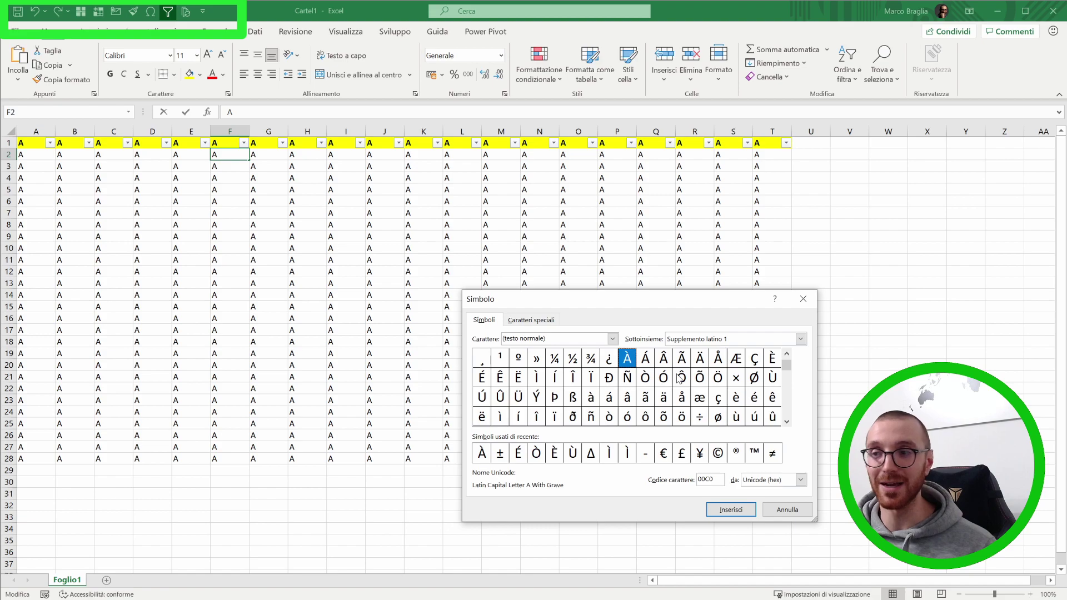
{"action": "left_click", "coordinate": [803, 298]}
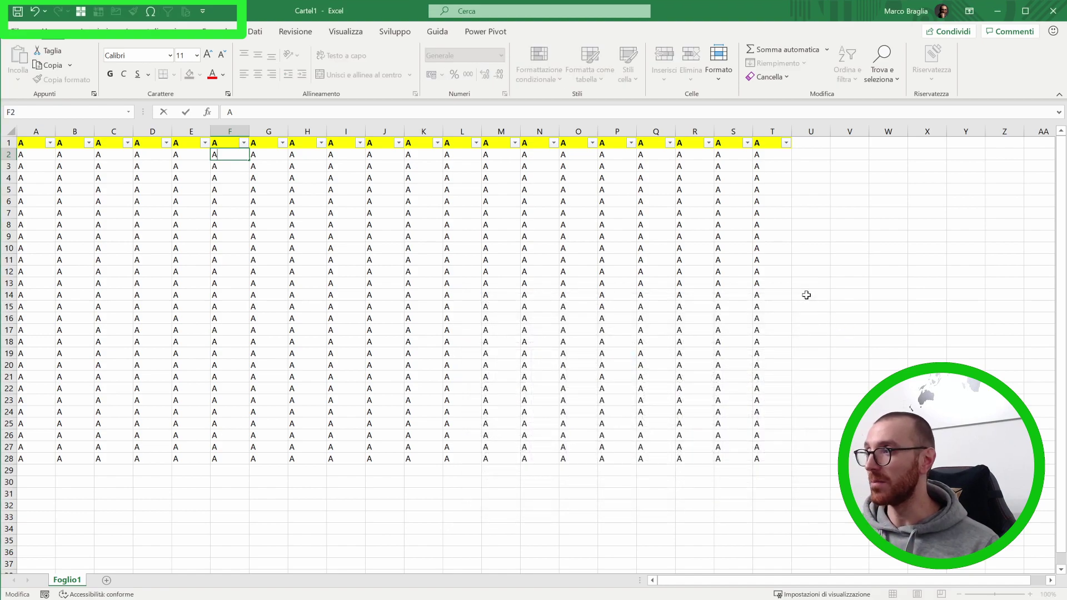
{"action": "left_click", "coordinate": [425, 239]}
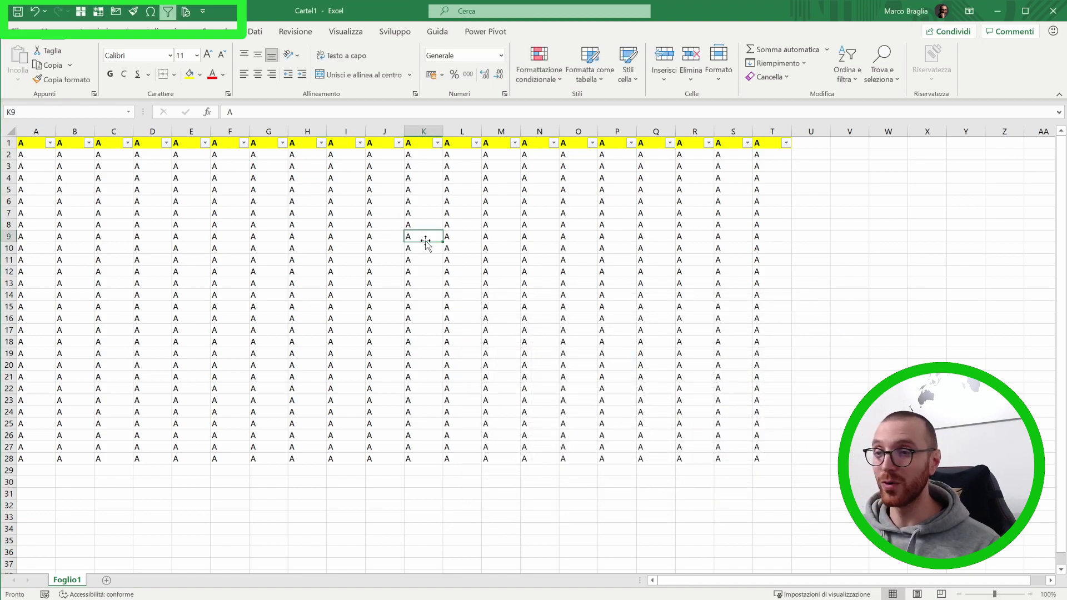